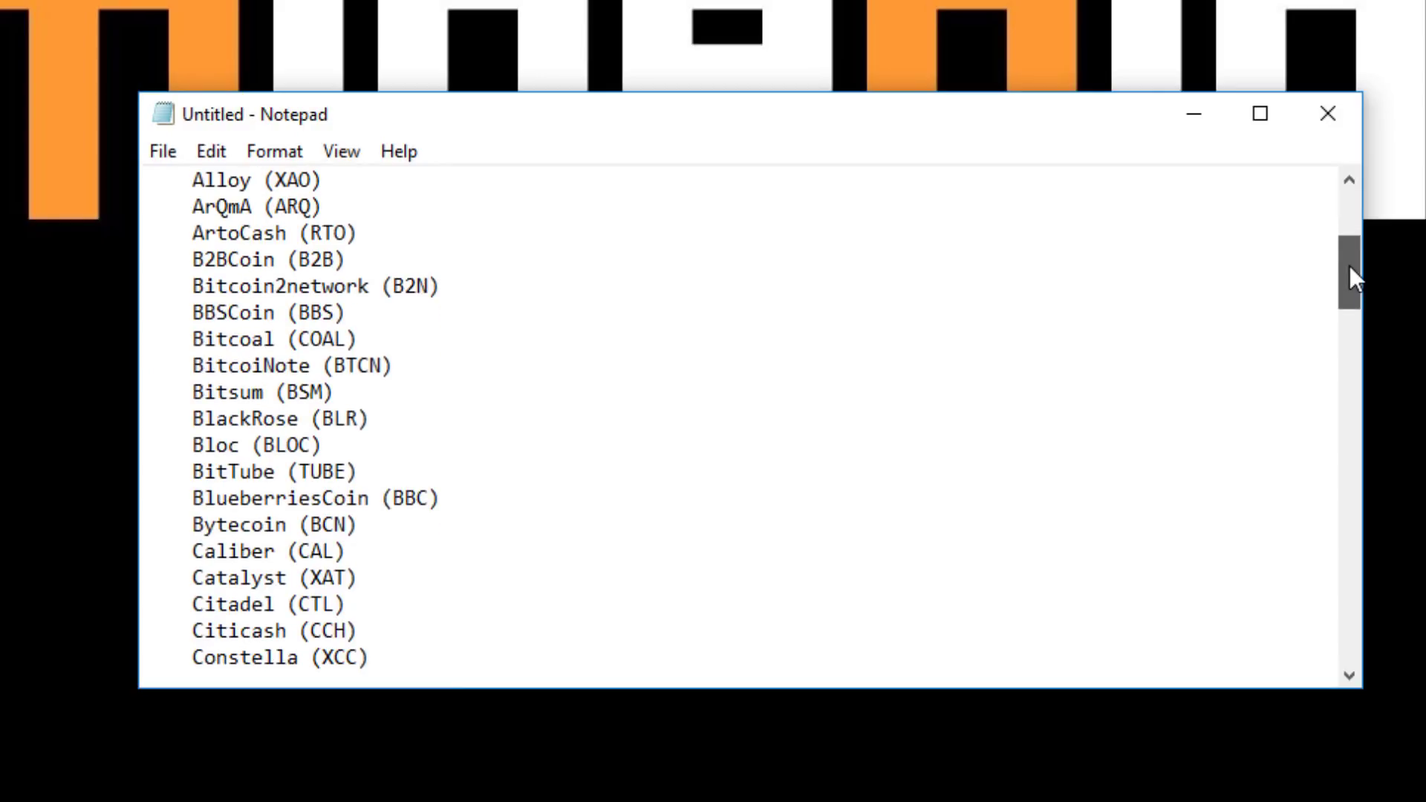
left_click_drag(1348, 263, 1352, 255)
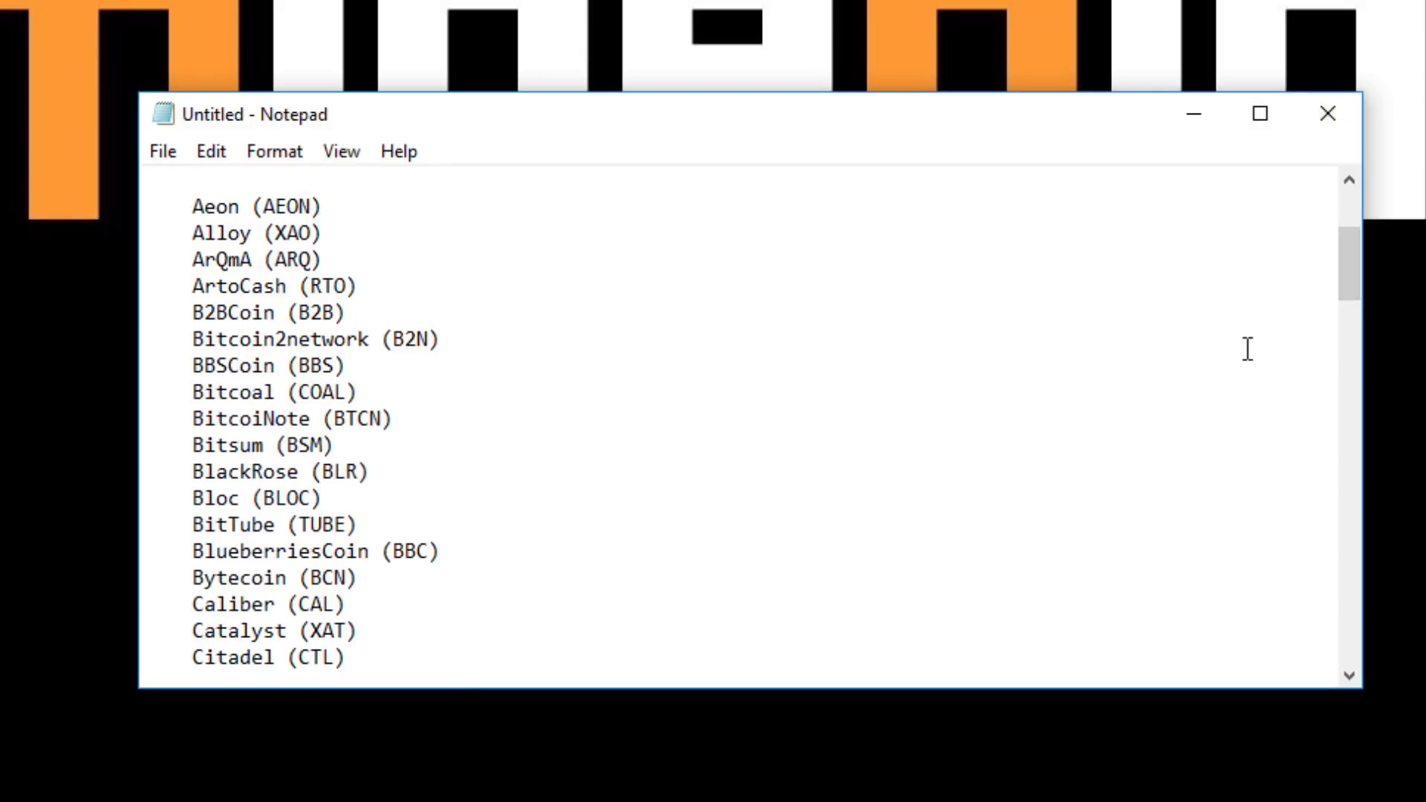
left_click_drag(183, 200, 396, 530)
left_click(425, 480)
left_click_drag(1346, 252, 1341, 513)
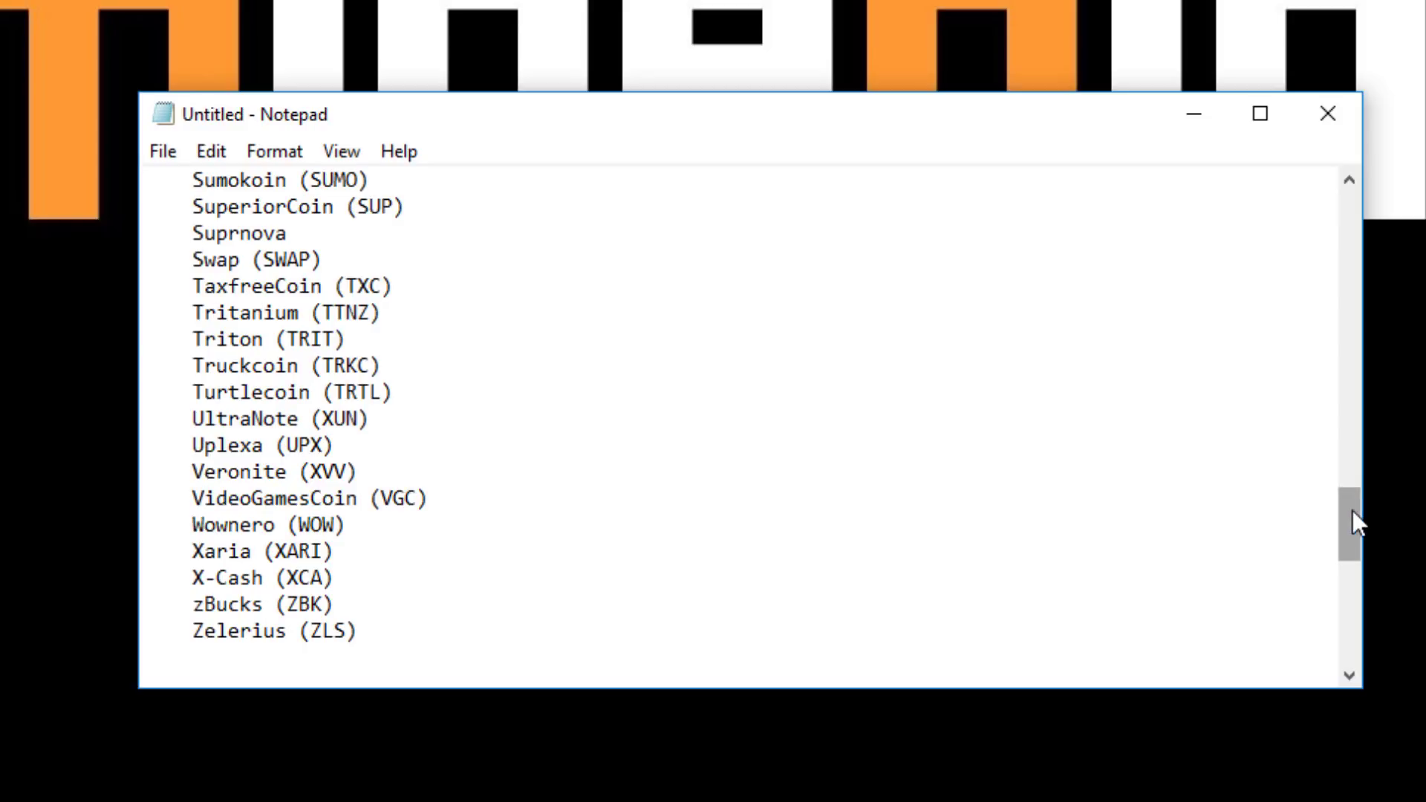
left_click_drag(1353, 505, 1356, 581)
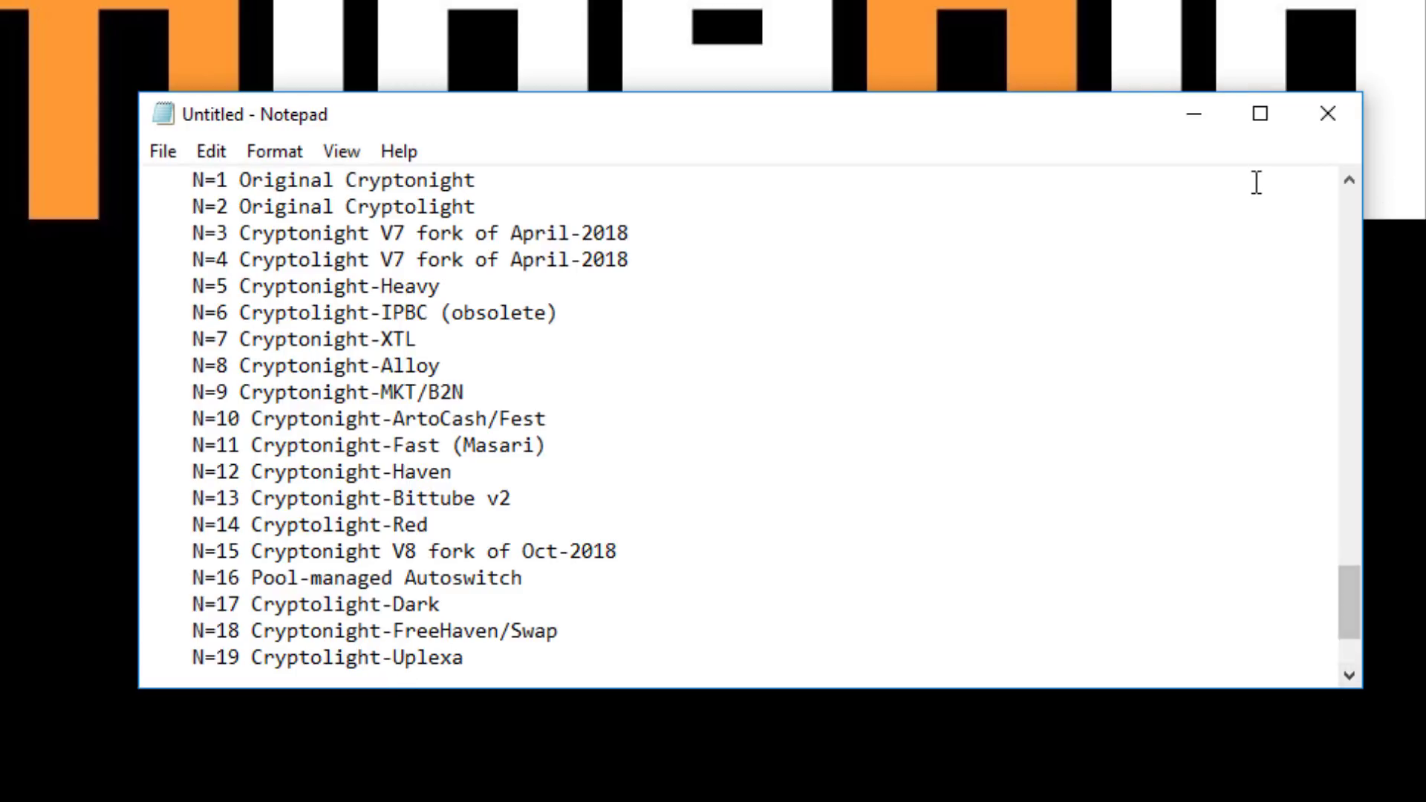
left_click(1196, 119)
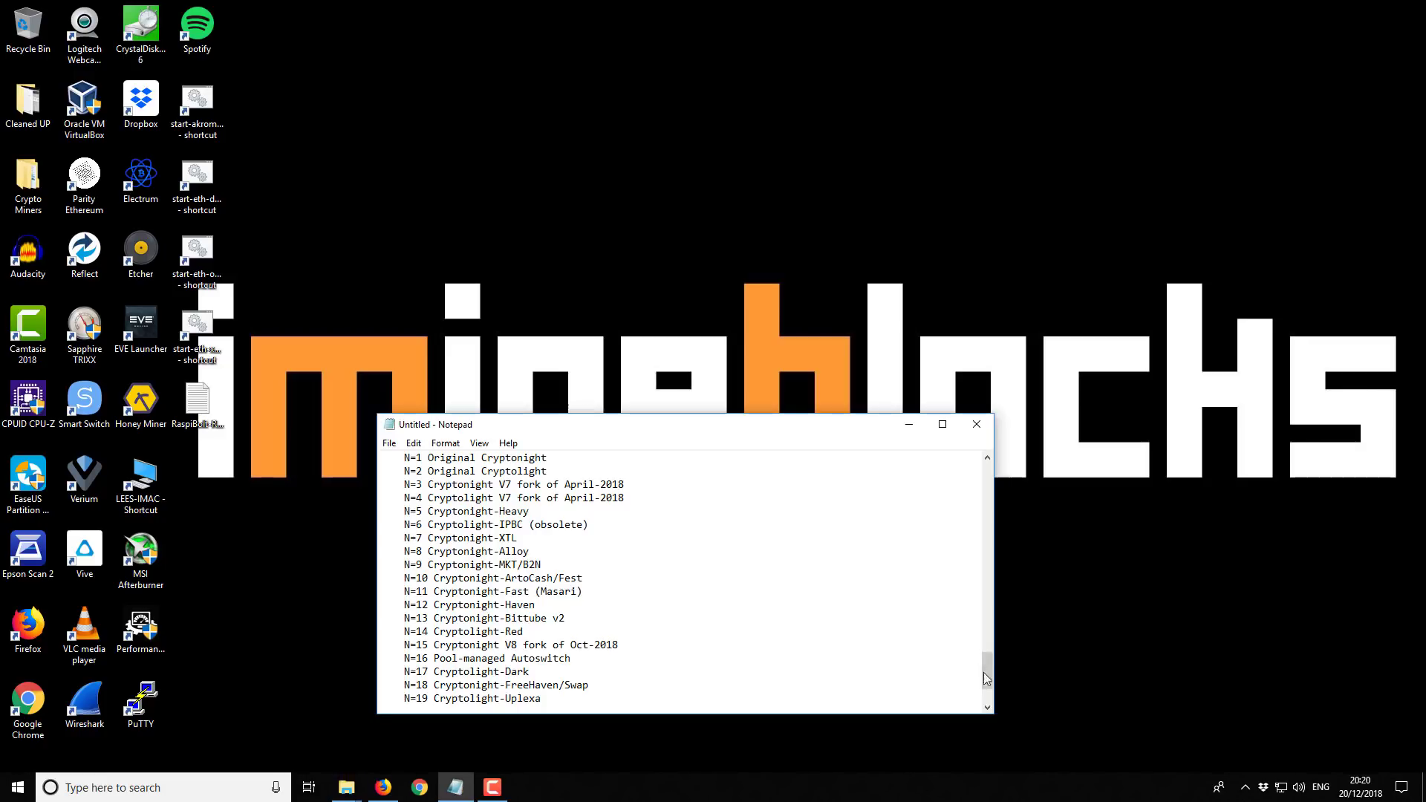
left_click_drag(986, 678, 992, 643)
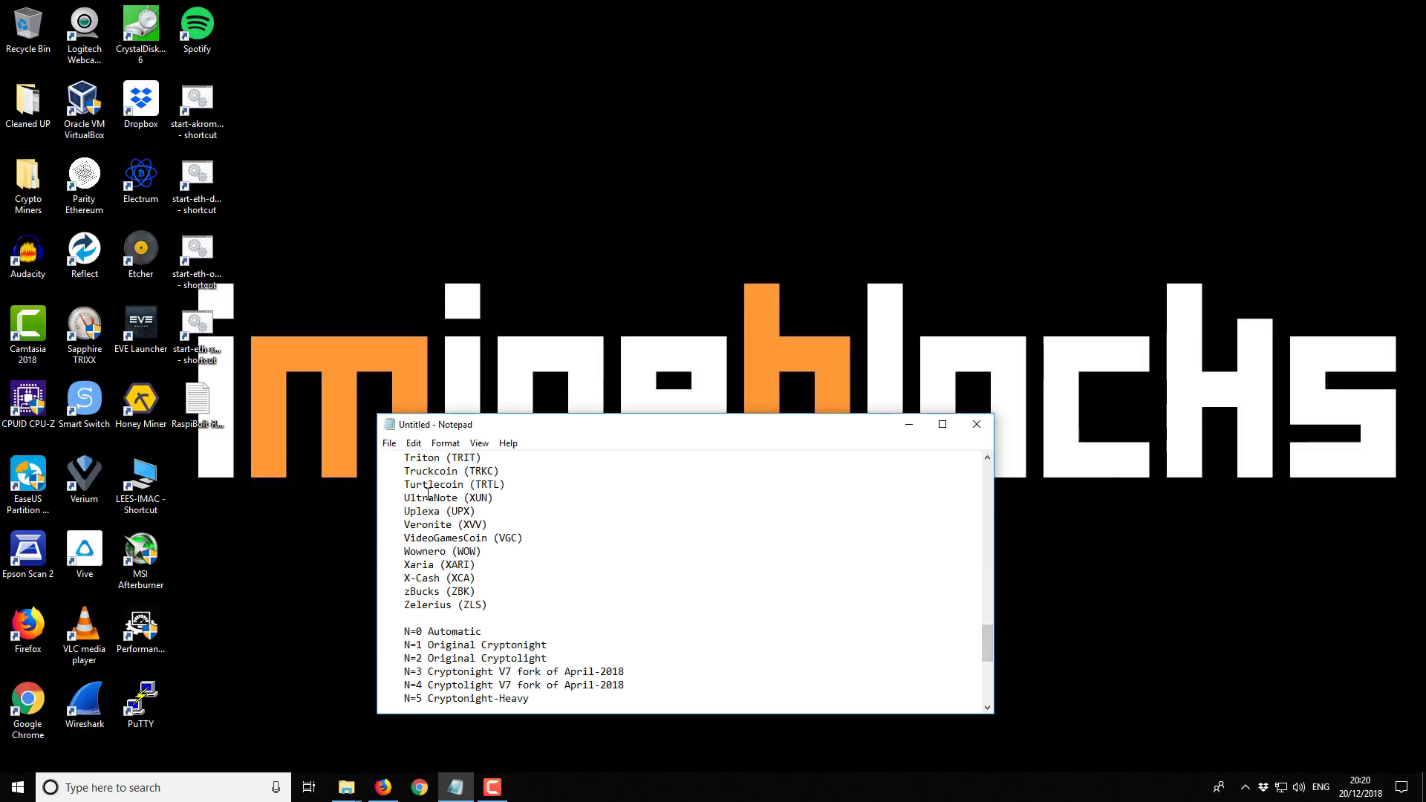
scroll(420, 618, "up", 2)
scroll(478, 628, "down", 5)
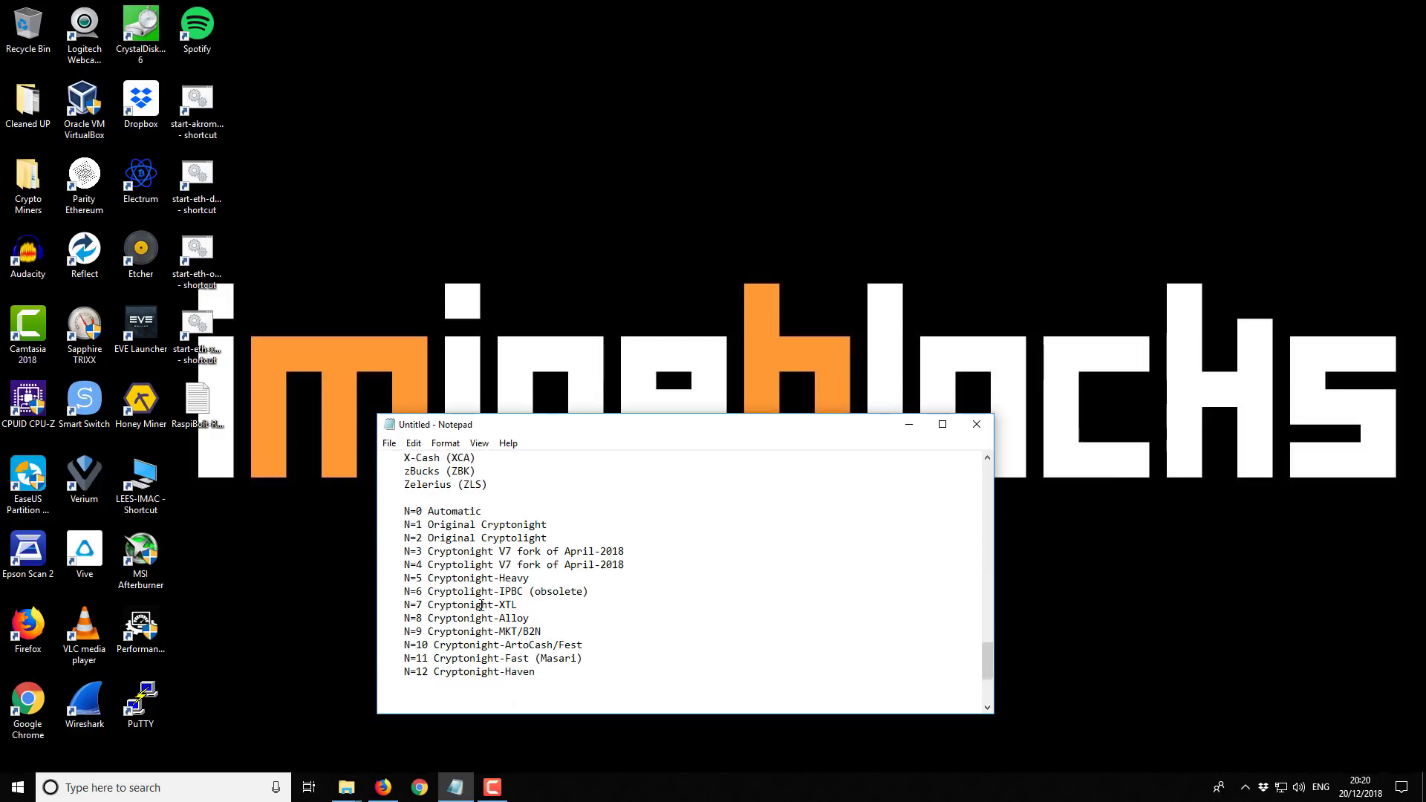
scroll(484, 603, "down", 3)
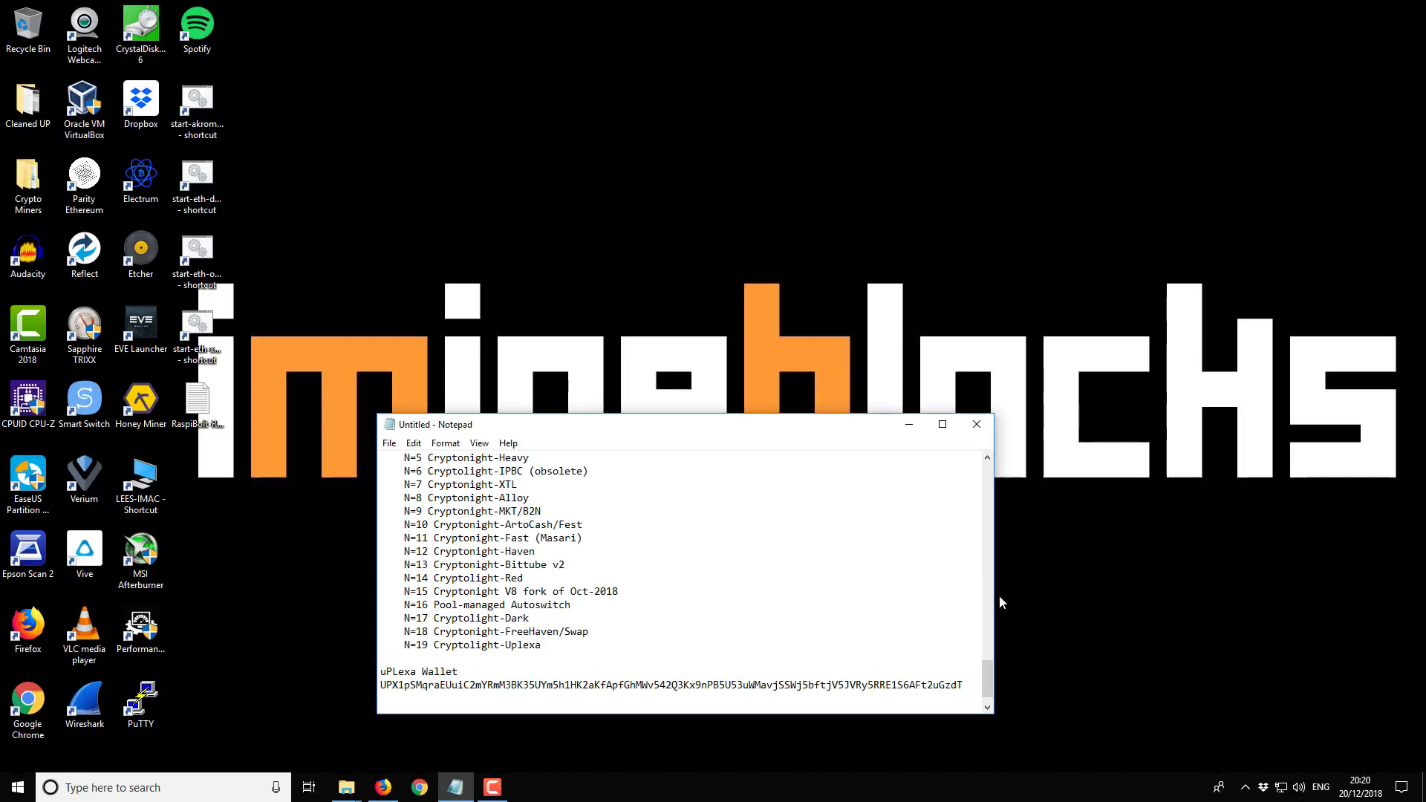
left_click_drag(991, 673, 993, 663)
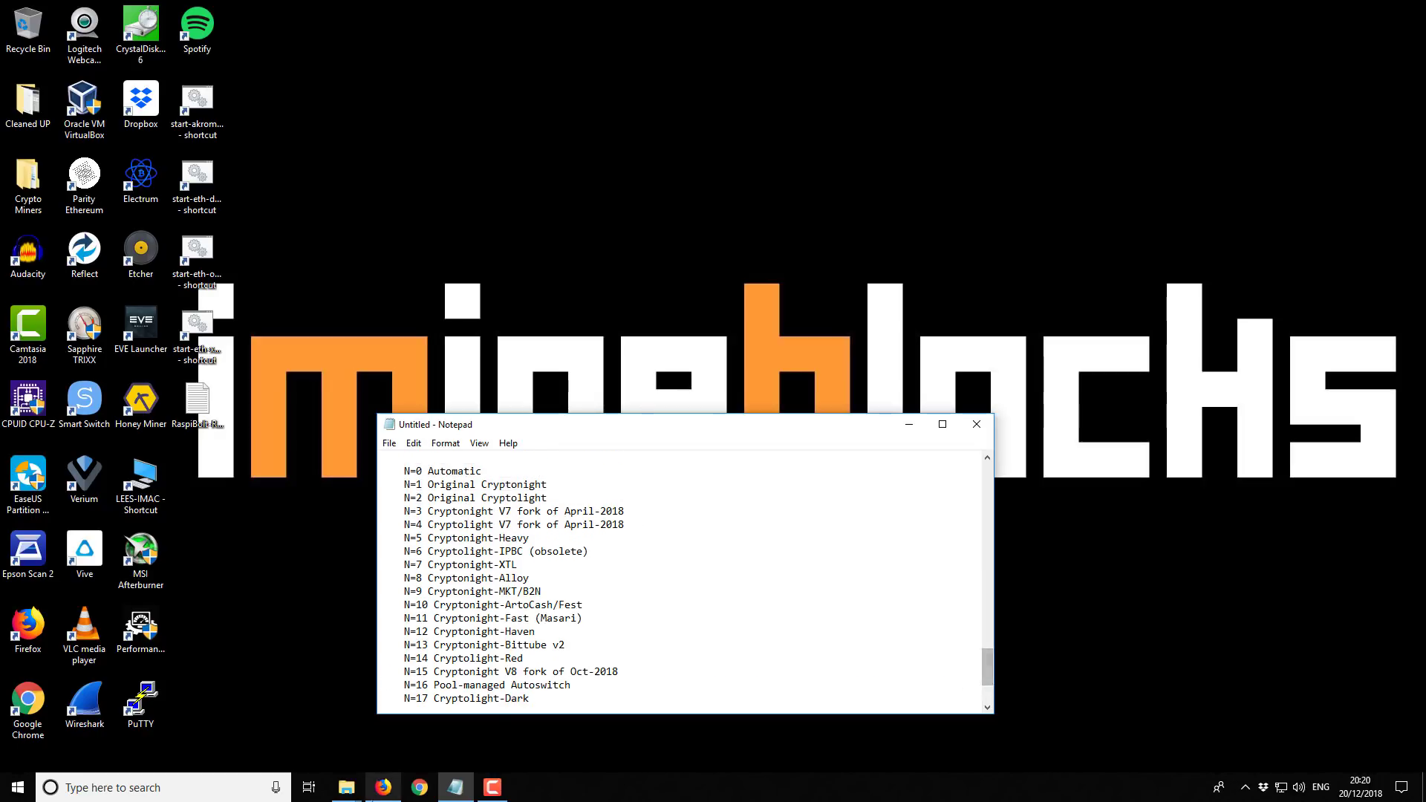
Bring Firefox forward, look through the uPlexa announcement thread, then show the uPlexa Web Wallet page
left_click(383, 787)
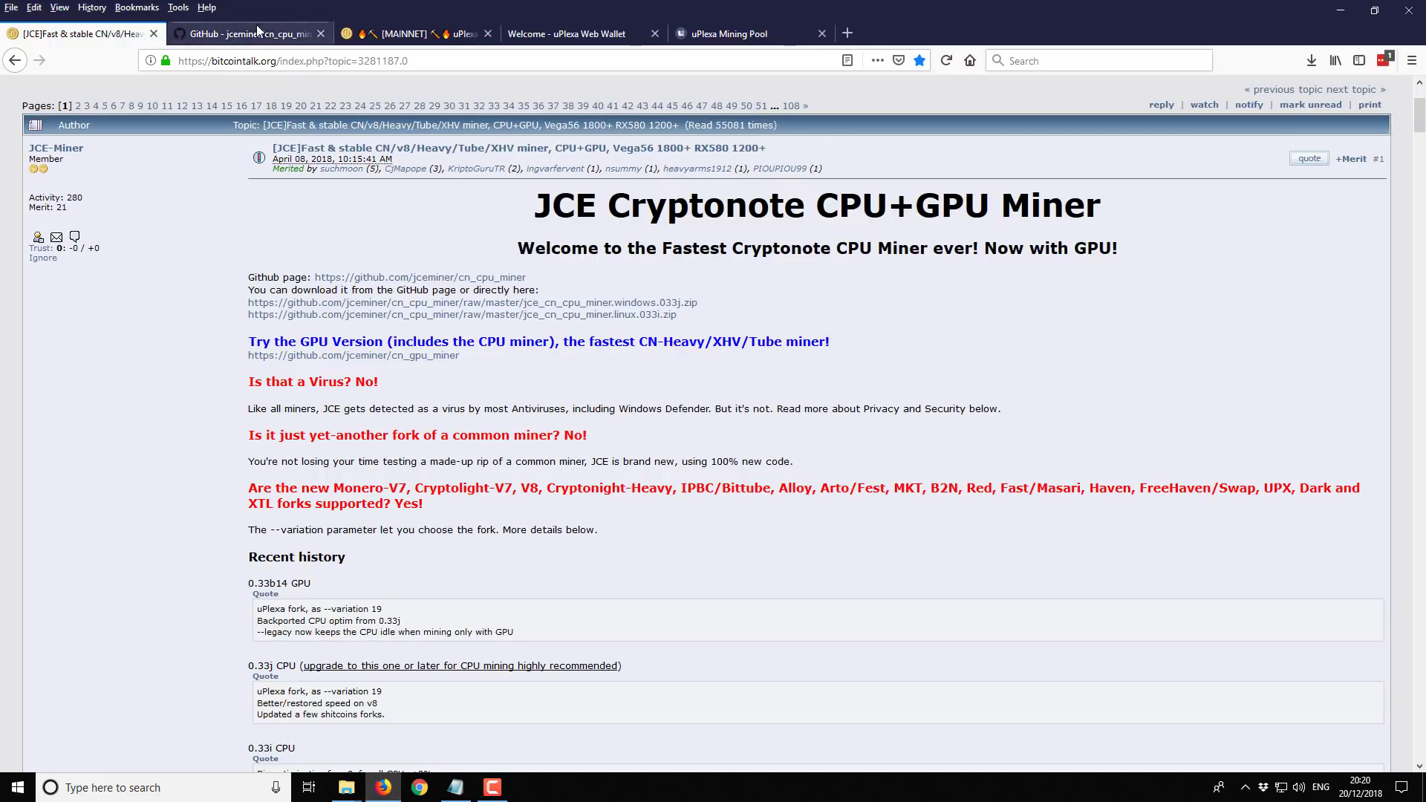
left_click(409, 34)
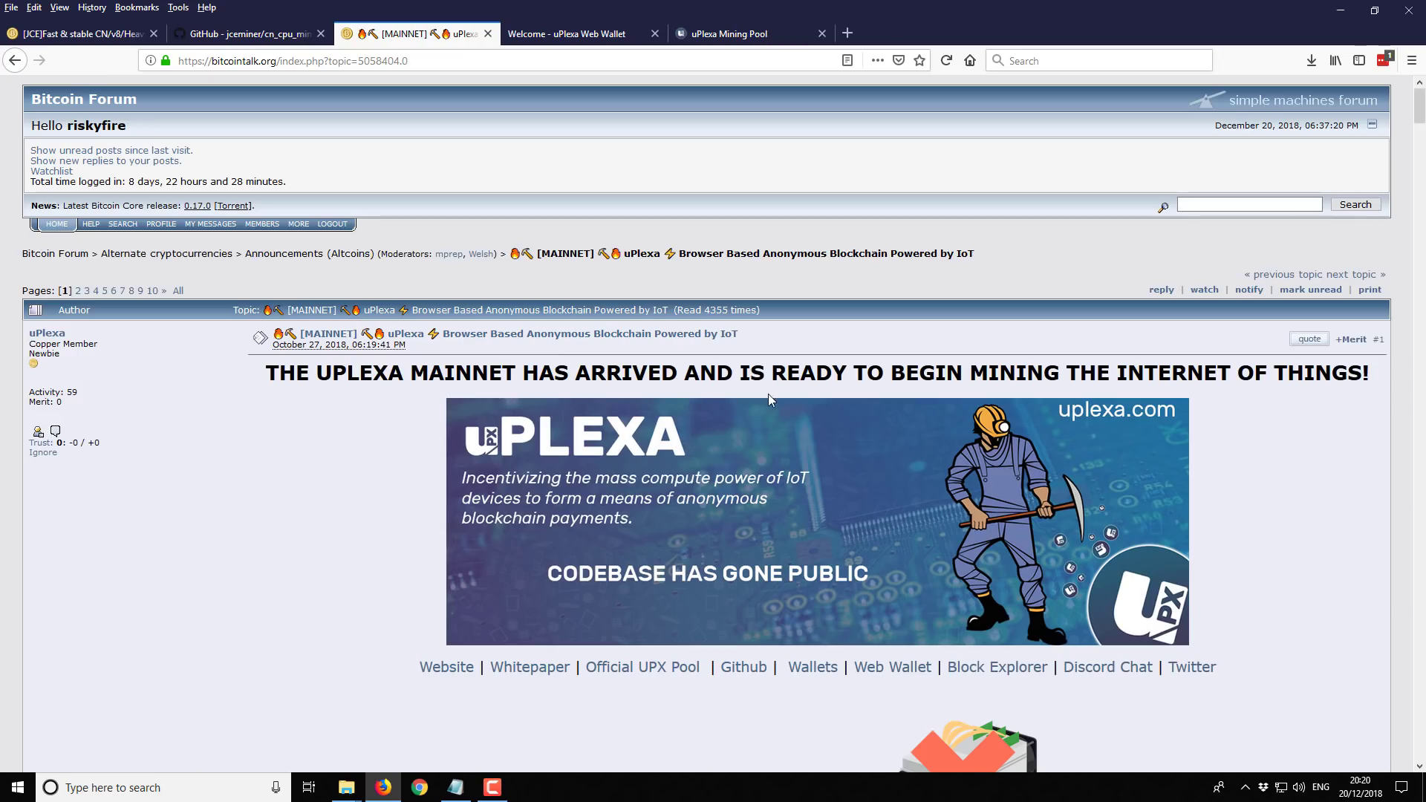
scroll(520, 297, "down", 2)
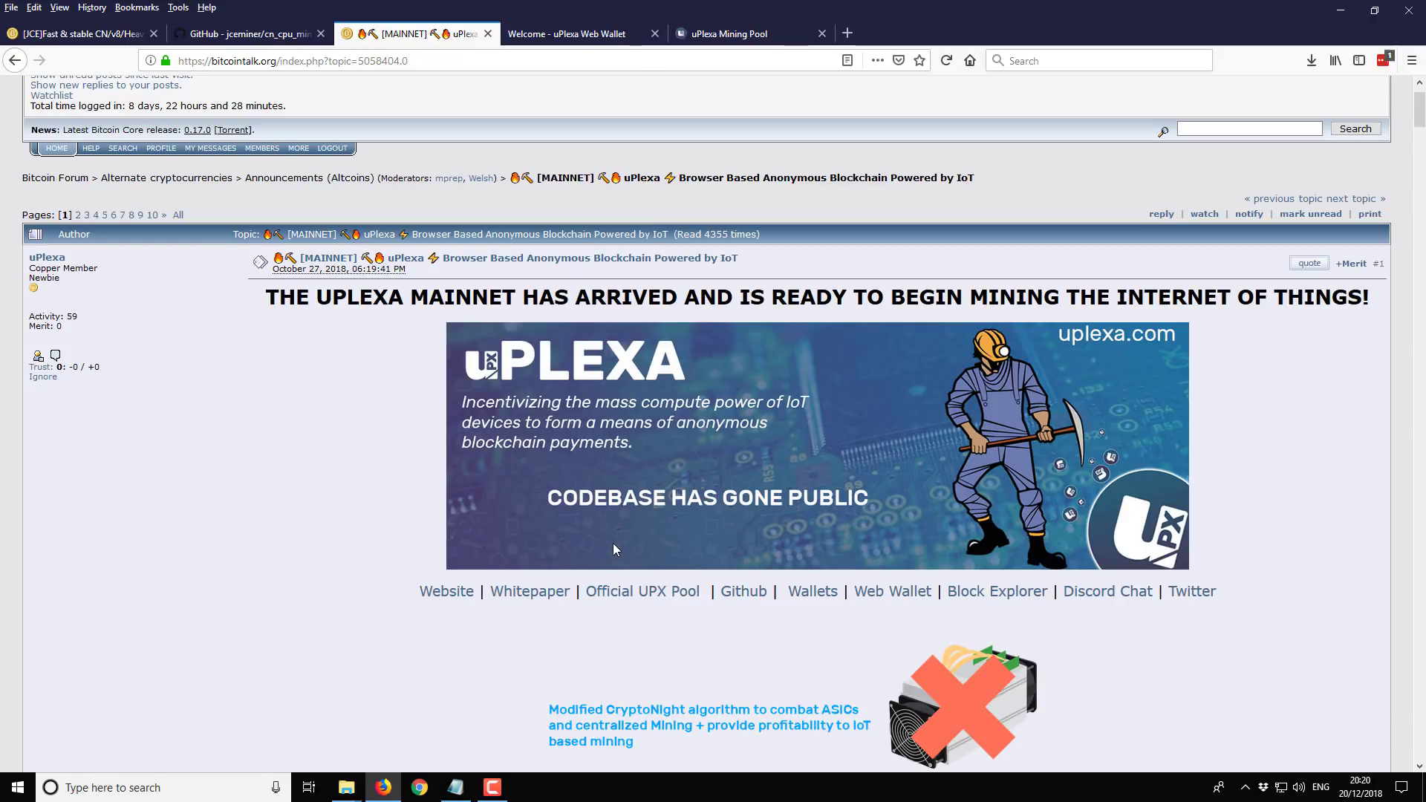
left_click(564, 33)
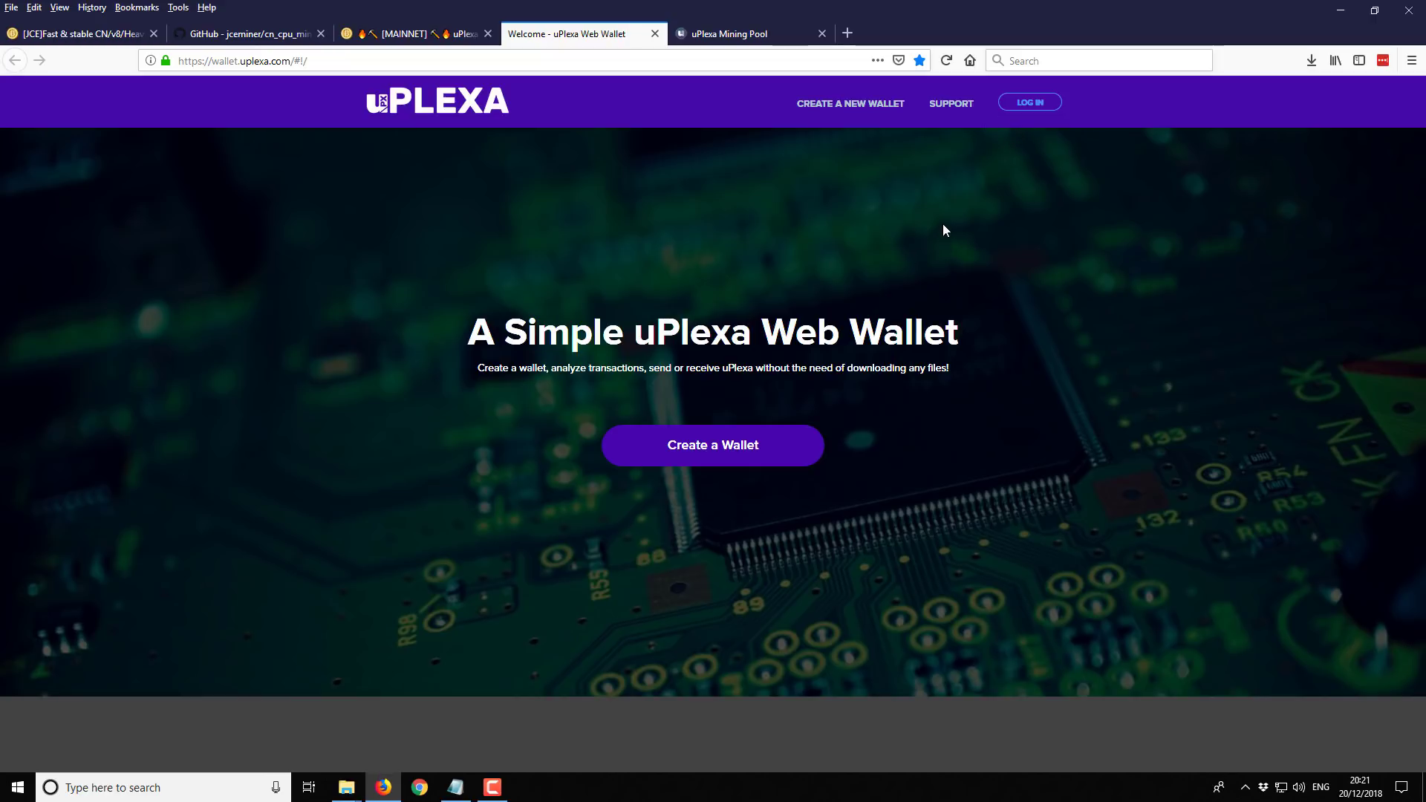
left_click(455, 787)
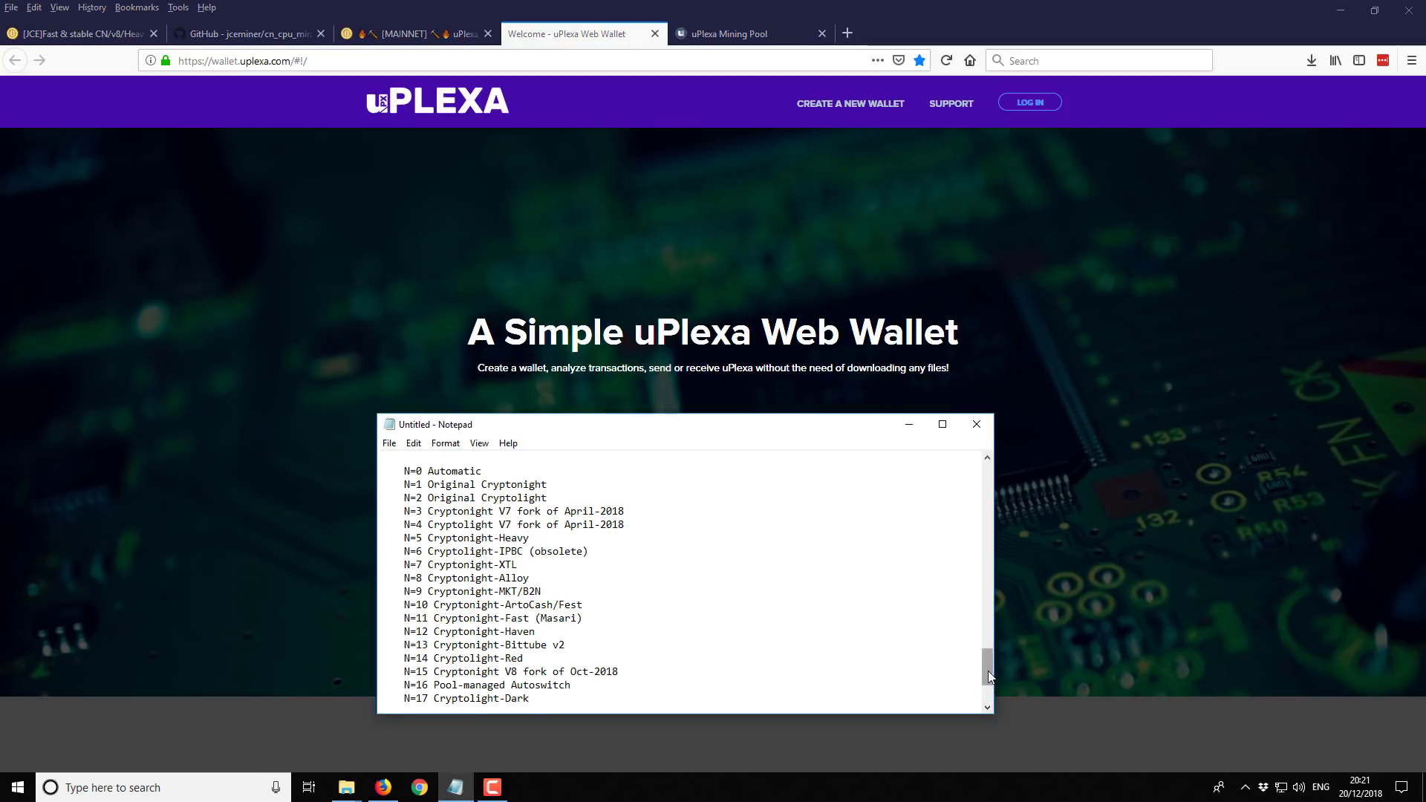
scroll(986, 702, "down", 3)
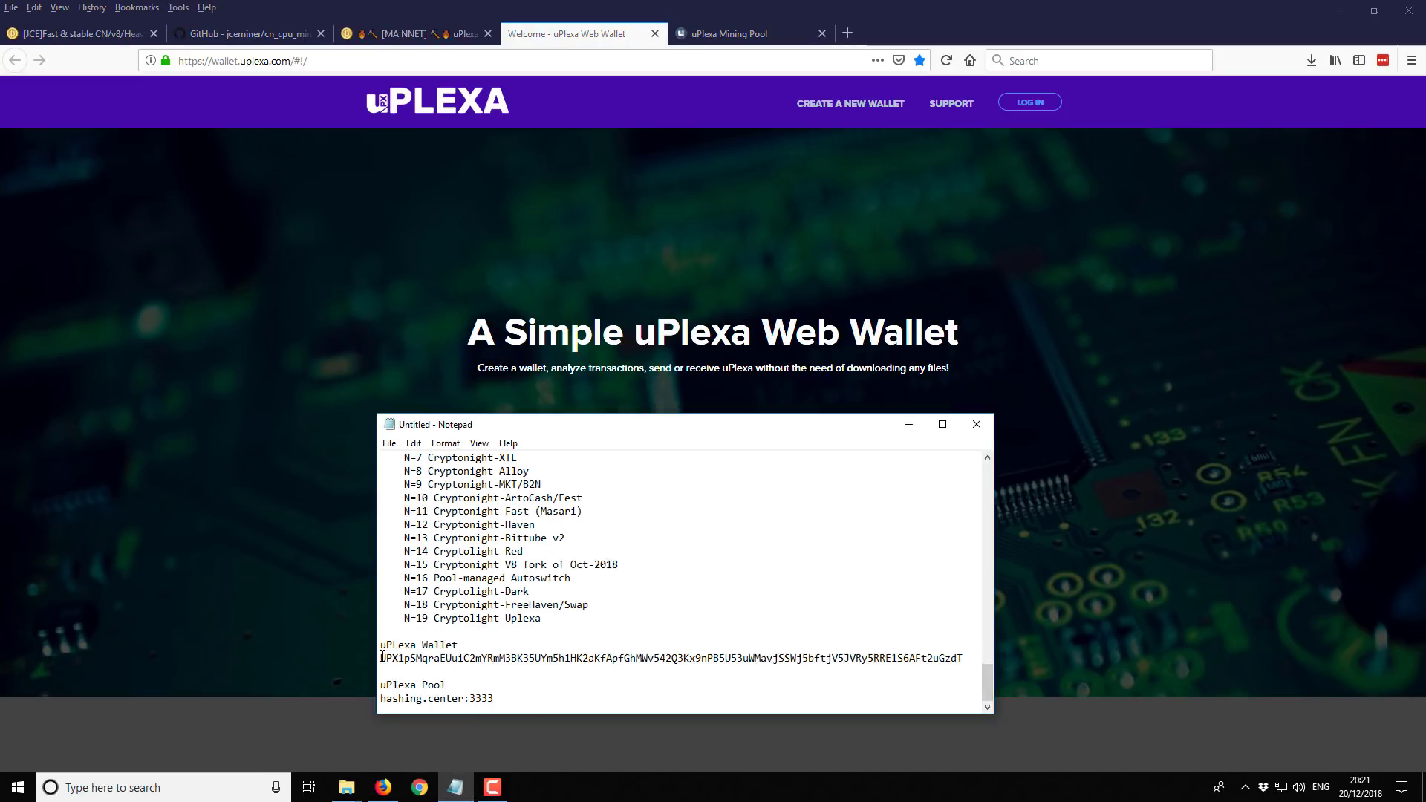
left_click_drag(381, 656, 958, 658)
left_click(972, 656)
left_click_drag(964, 660, 760, 660)
left_click(596, 670)
double_click(383, 658)
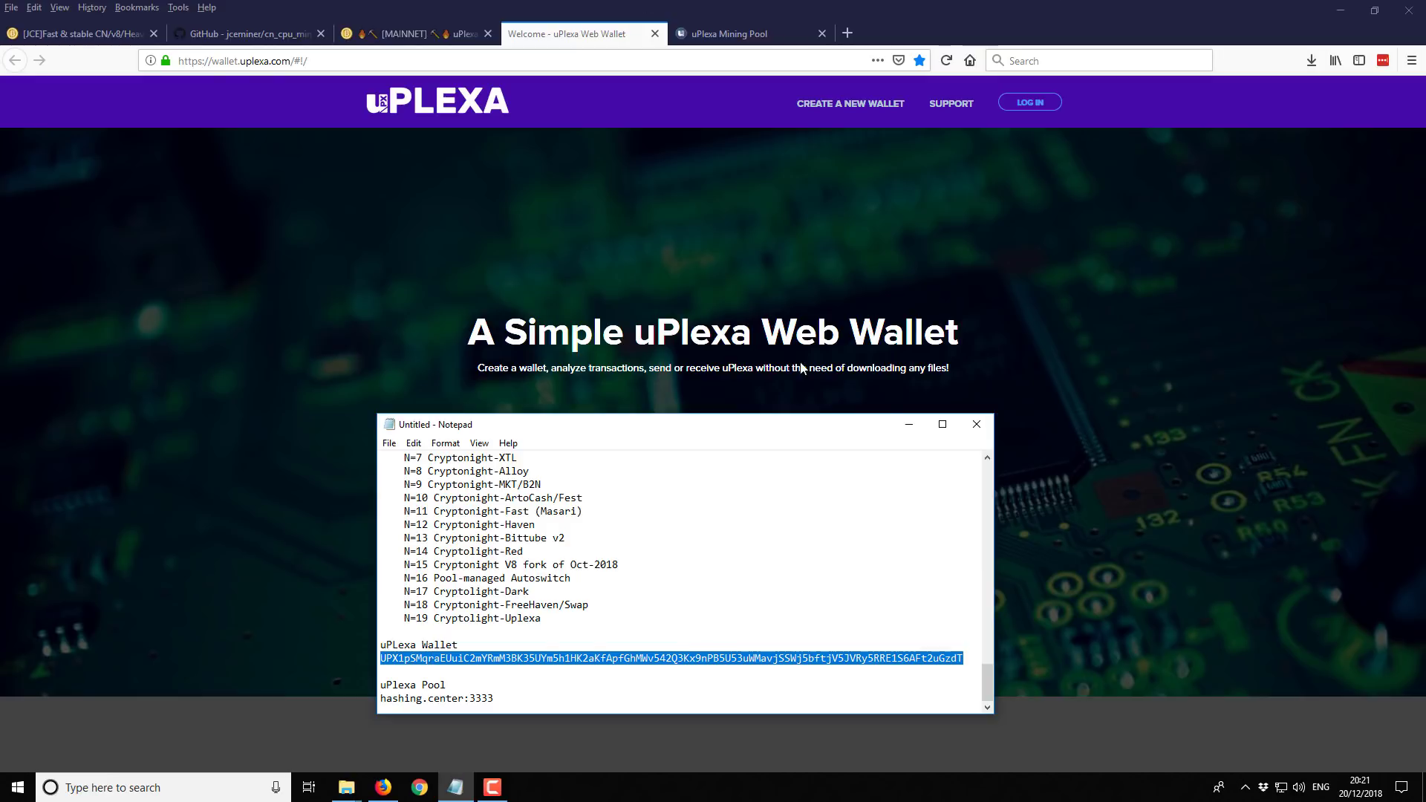
Read the UPX Mining Pool Getting Started details, noting pool address hashing.center, then minimize Firefox
left_click(908, 424)
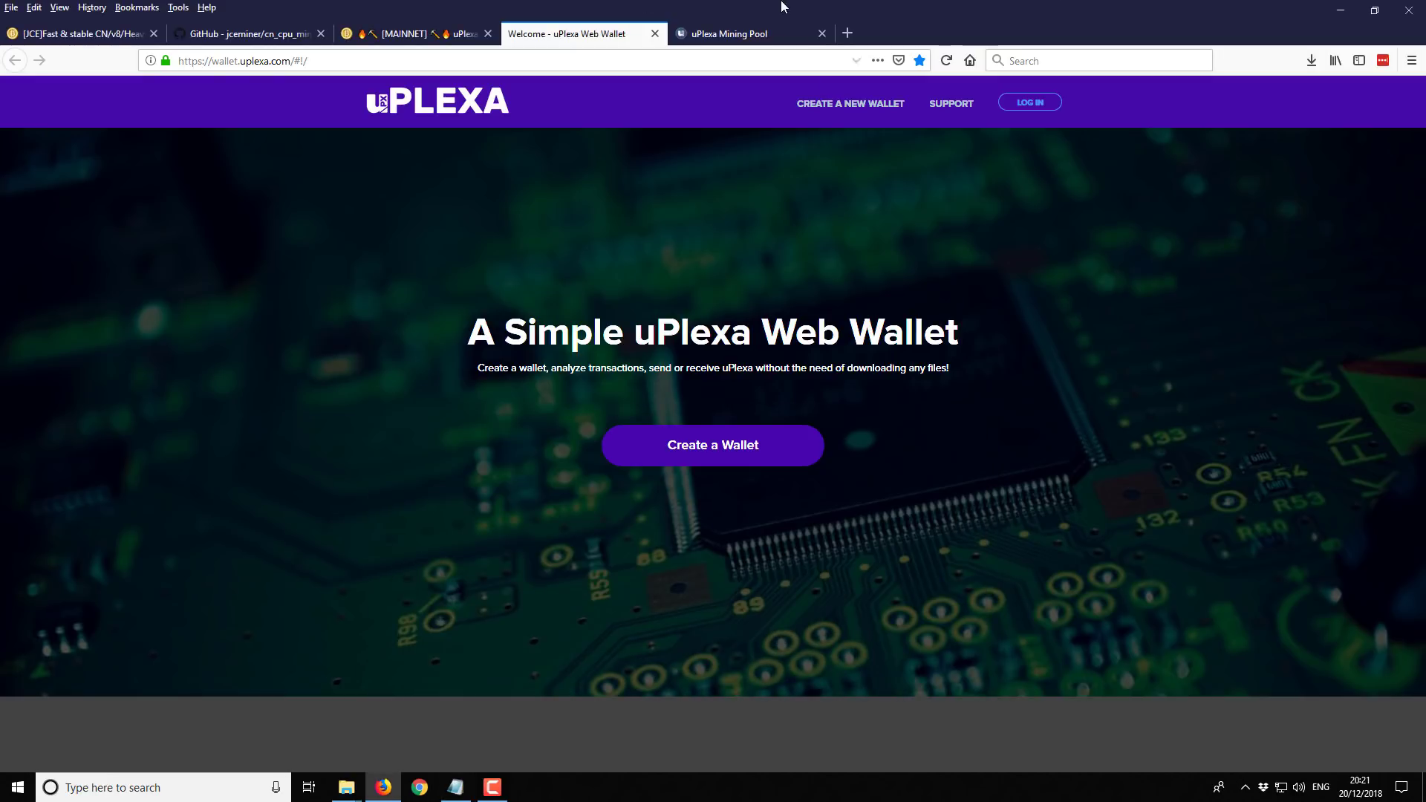
left_click(745, 36)
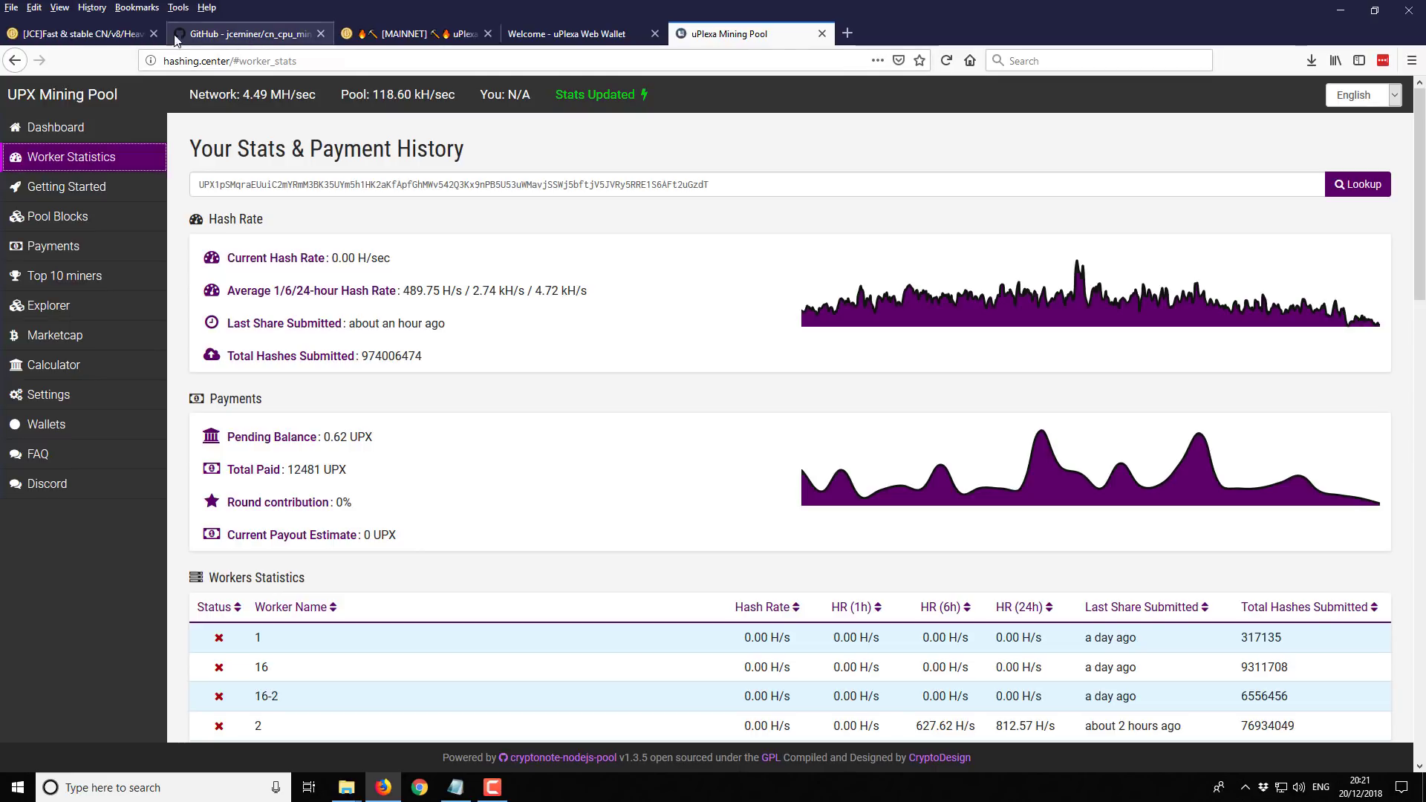
left_click(55, 194)
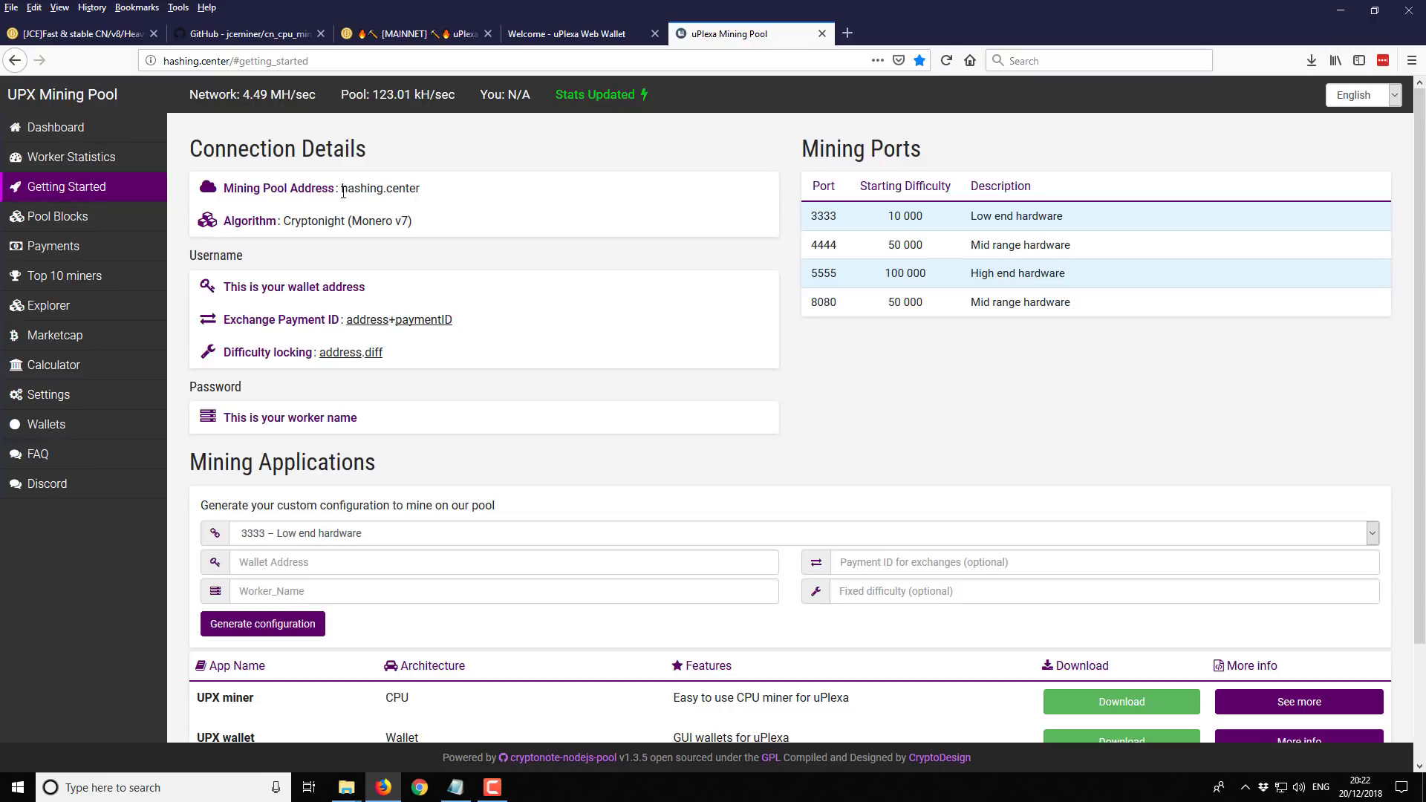
left_click_drag(344, 192, 436, 197)
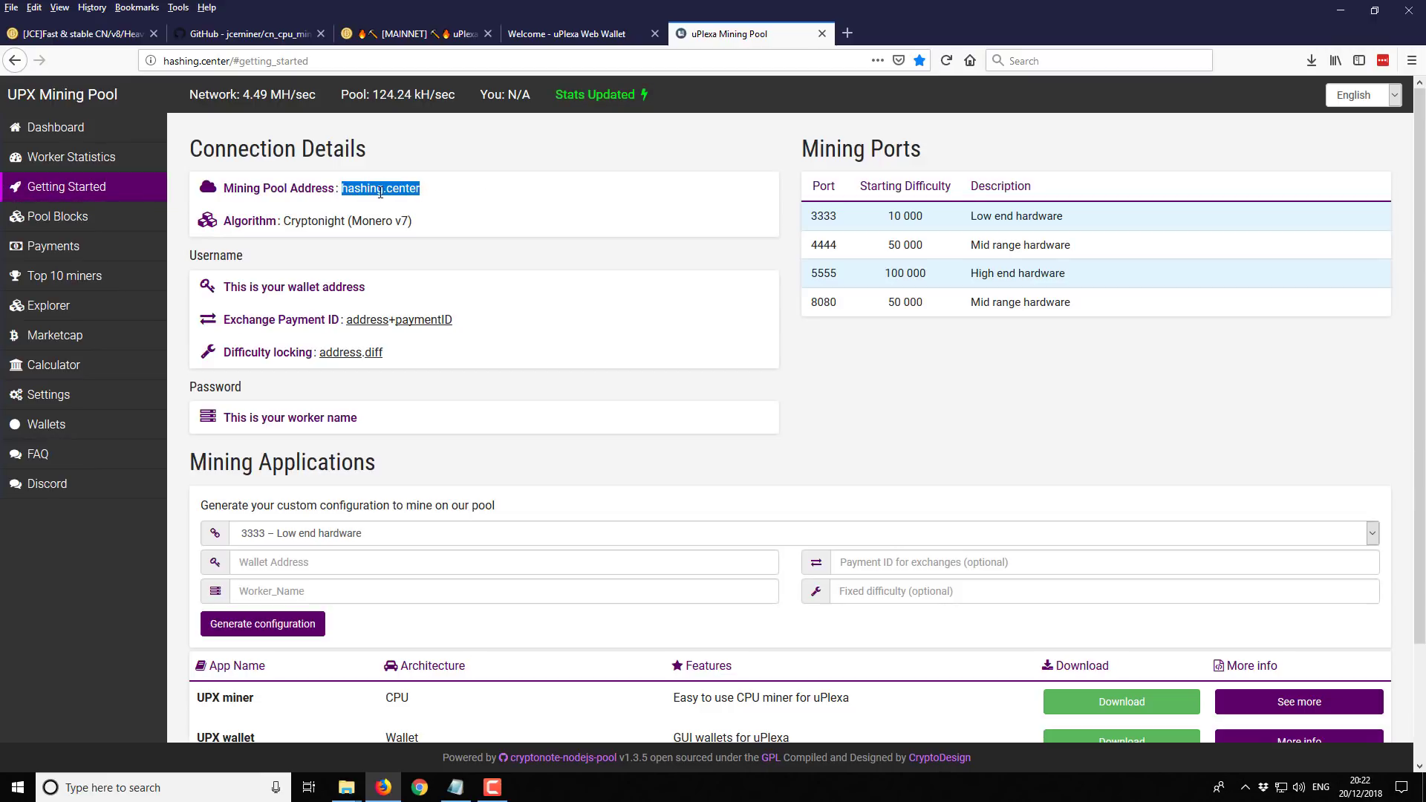
left_click(570, 208)
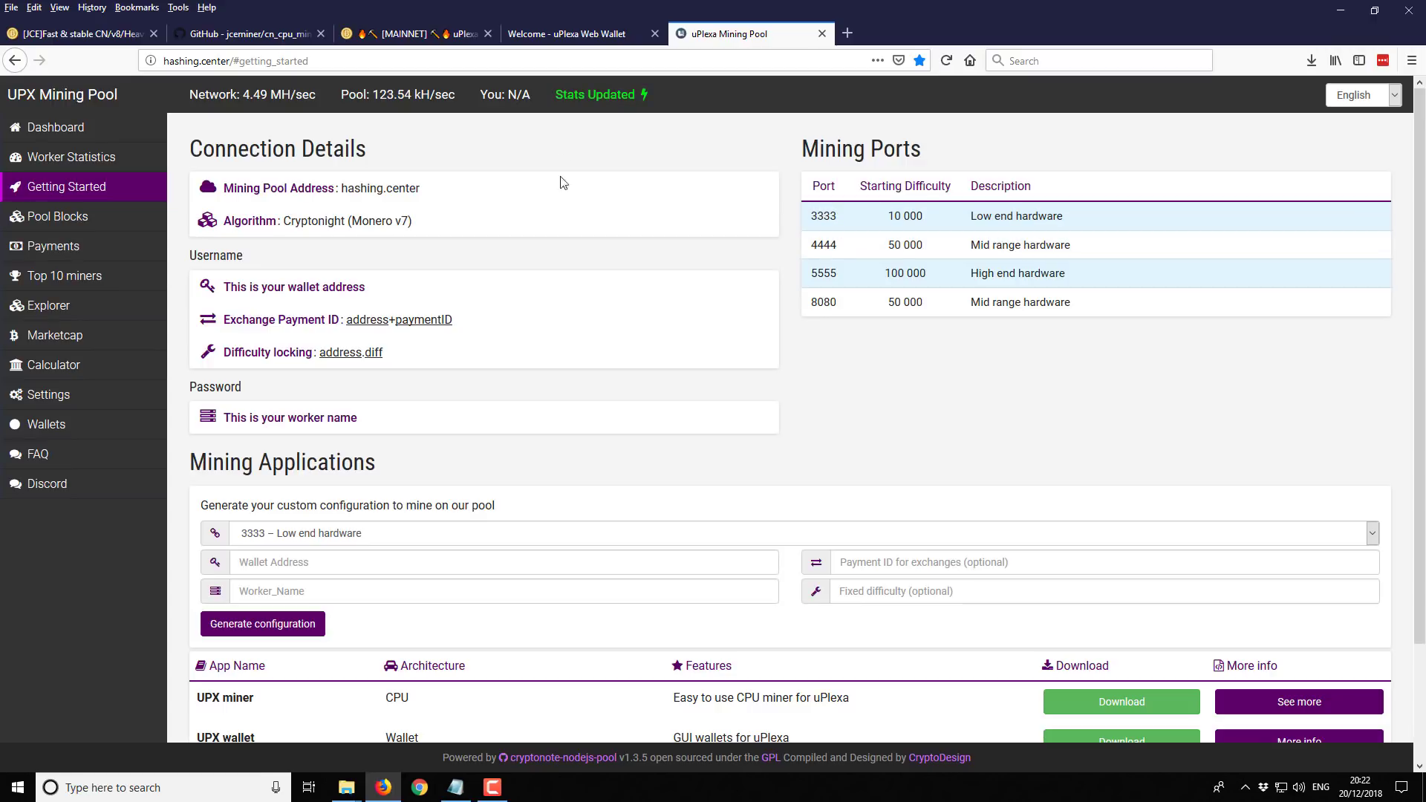
scroll(330, 208, "down", 1)
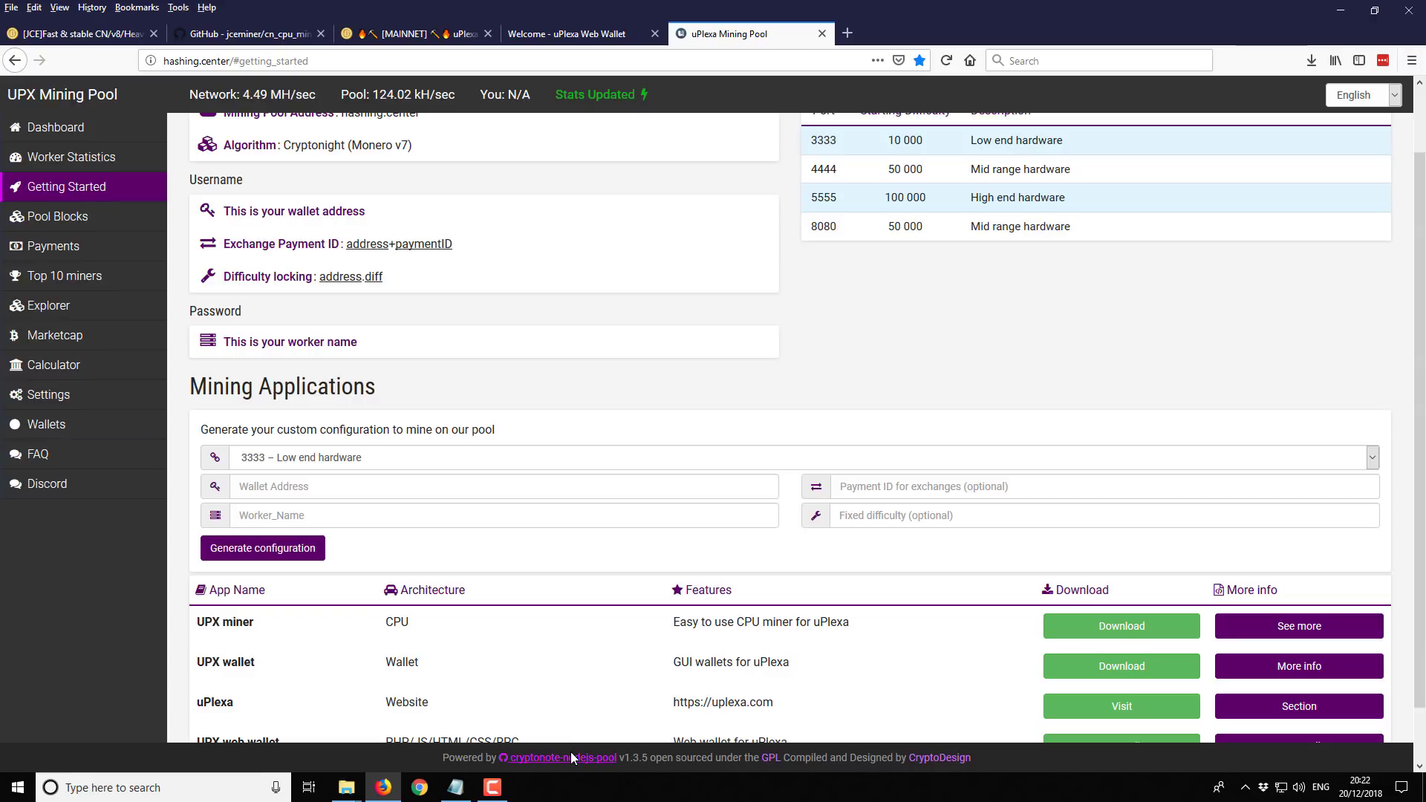
left_click(1343, 13)
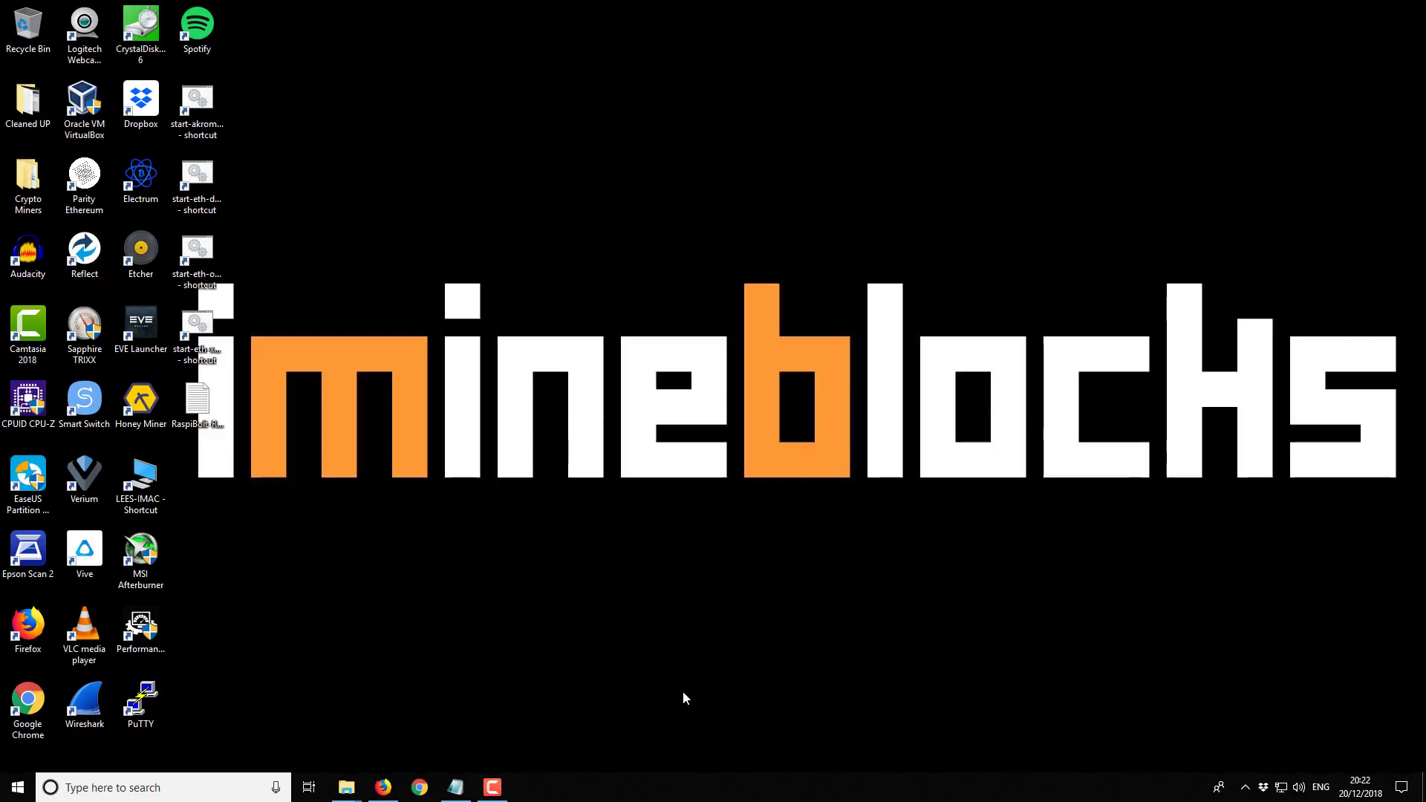
Switch Firefox to the JCE miner bitcointalk thread, then minimize the browser
left_click(383, 787)
left_click(61, 34)
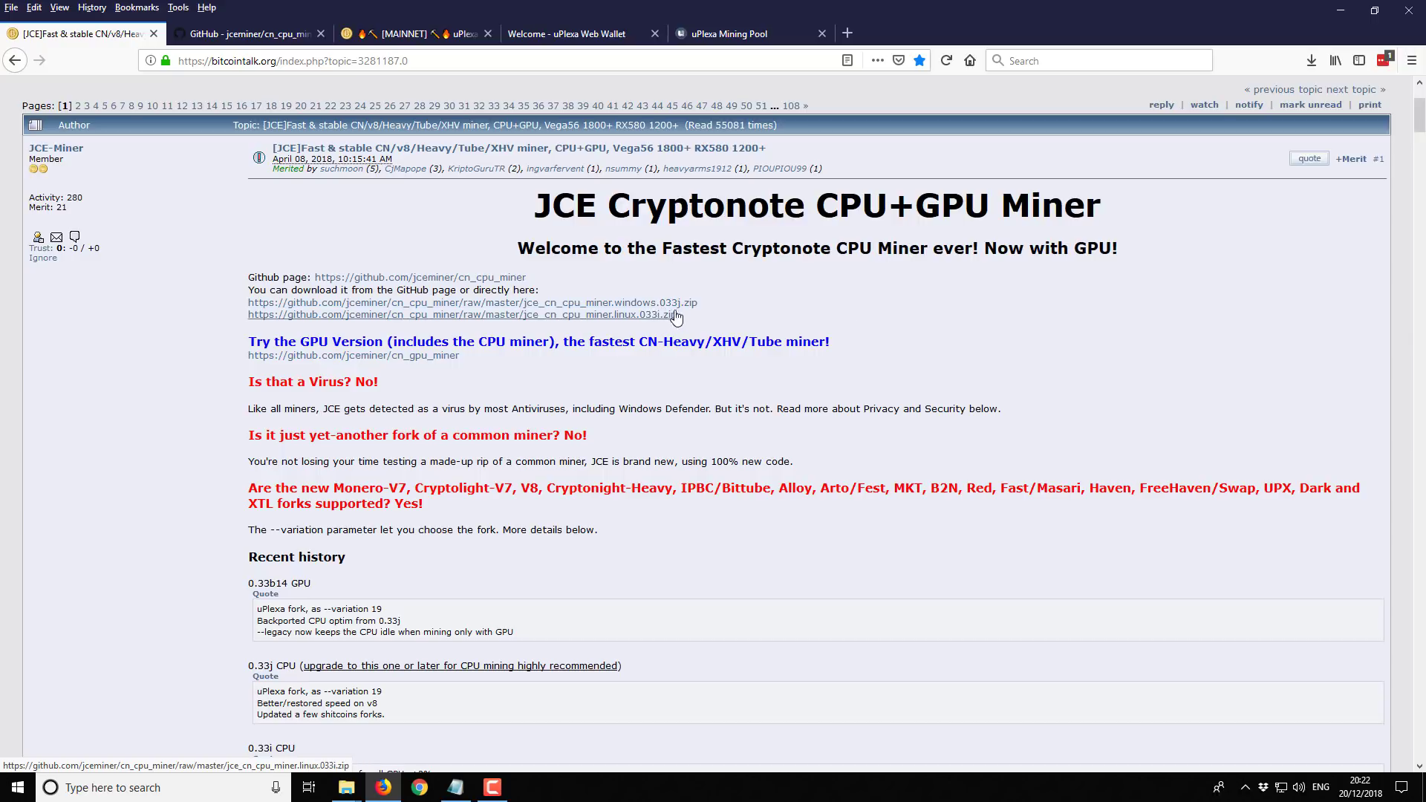
left_click(1348, 9)
Check the downloaded JCE miner zip in the Downloads folder, then minimize that window
mouse_move(346, 789)
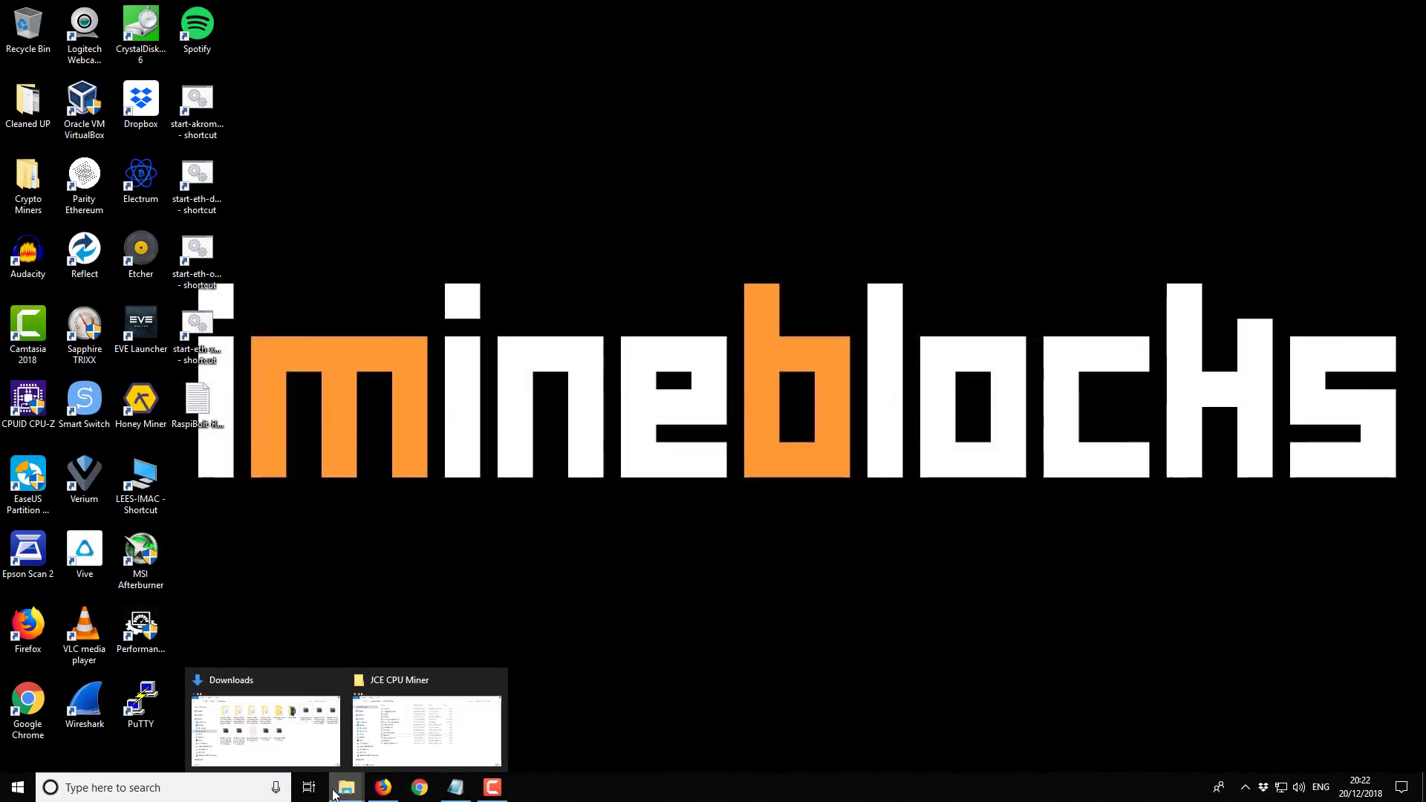
left_click(277, 716)
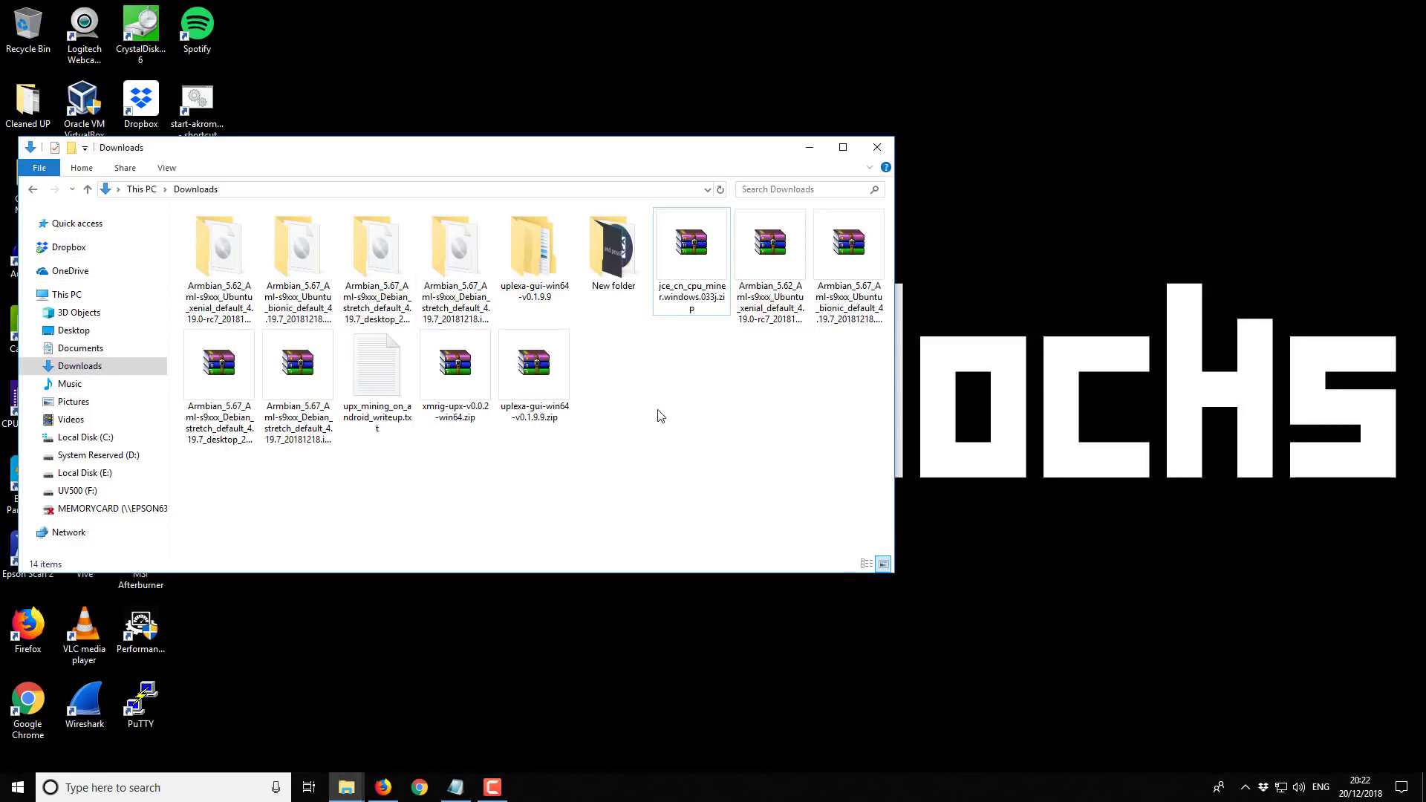
left_click(690, 240)
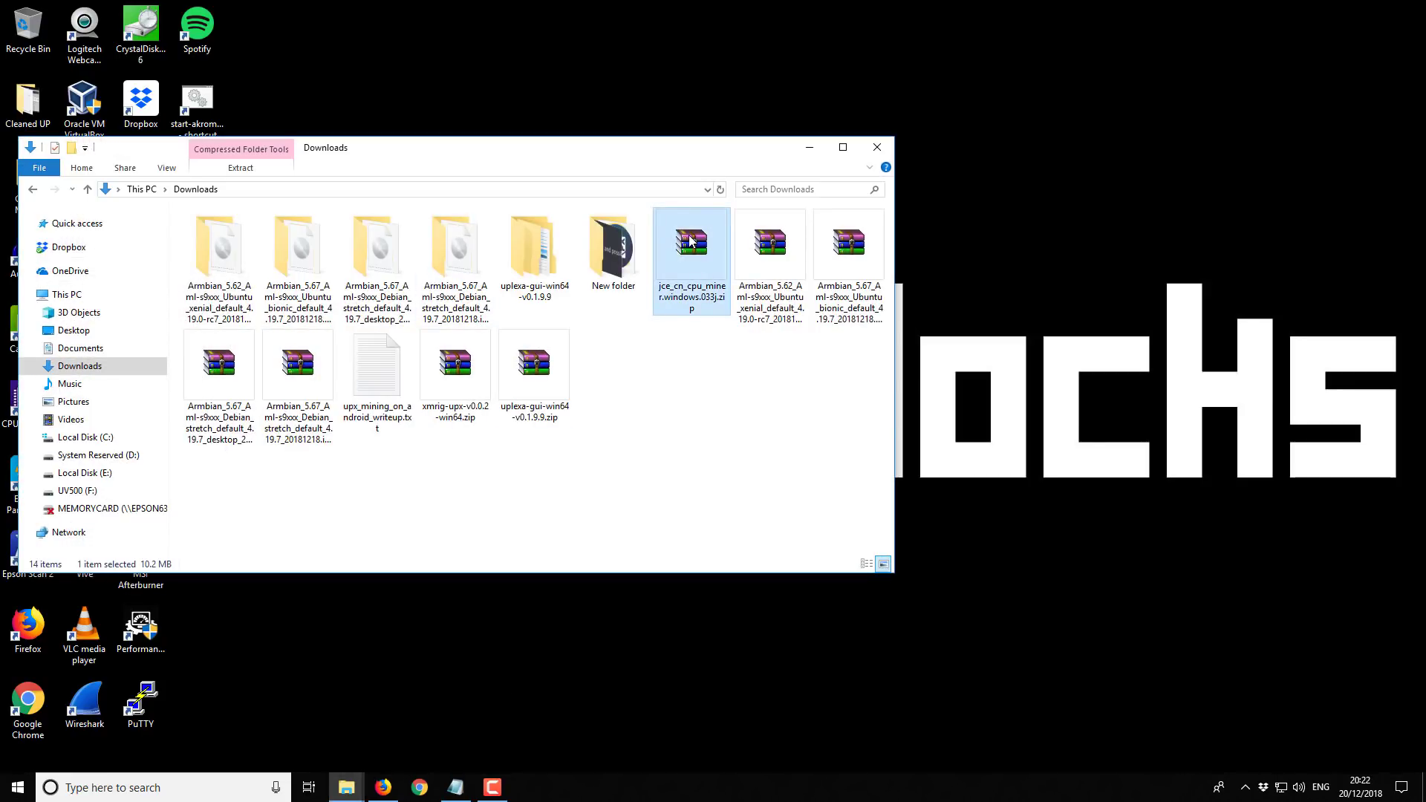
left_click(810, 147)
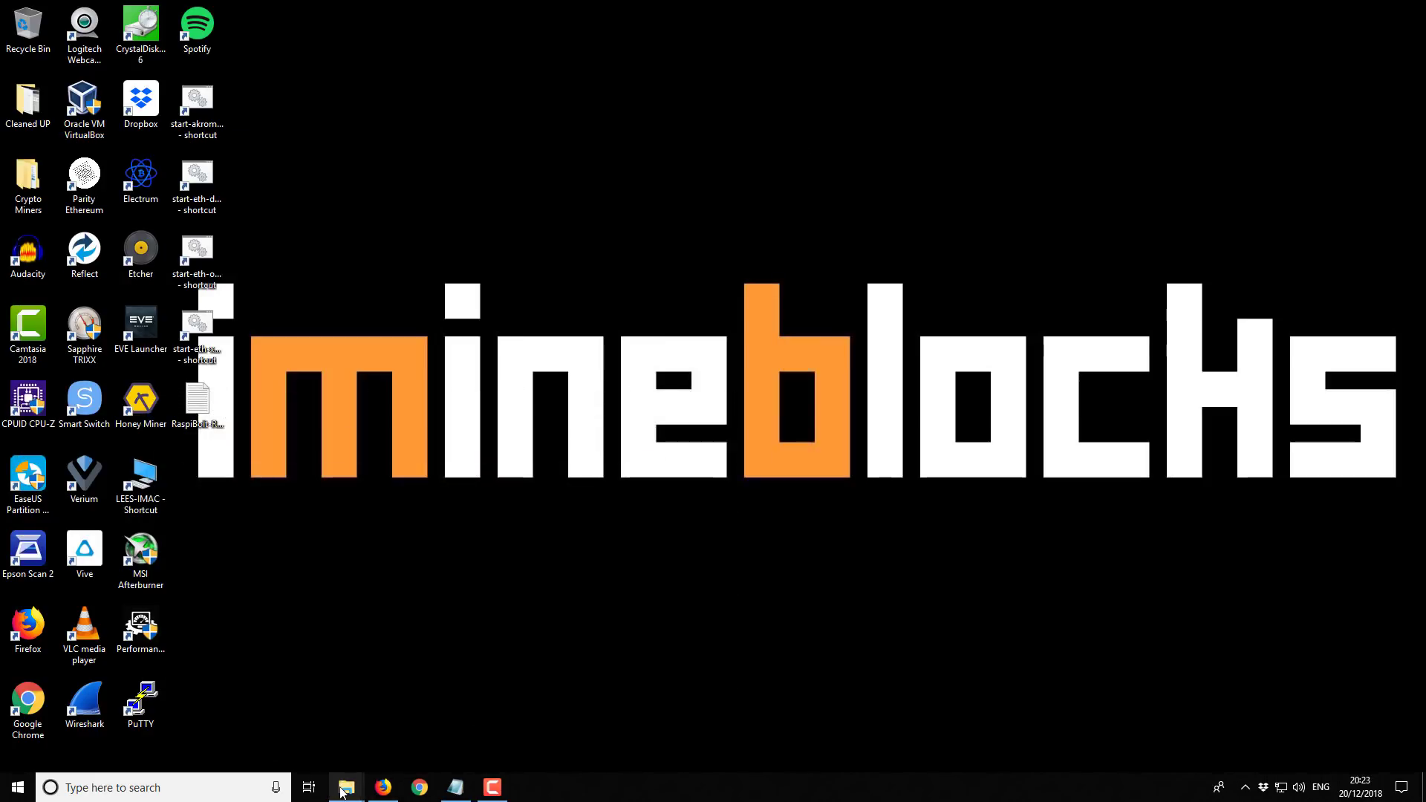
Restore the JCE CPU Miner folder and choose Edit on start.bat
mouse_move(346, 787)
left_click(392, 741)
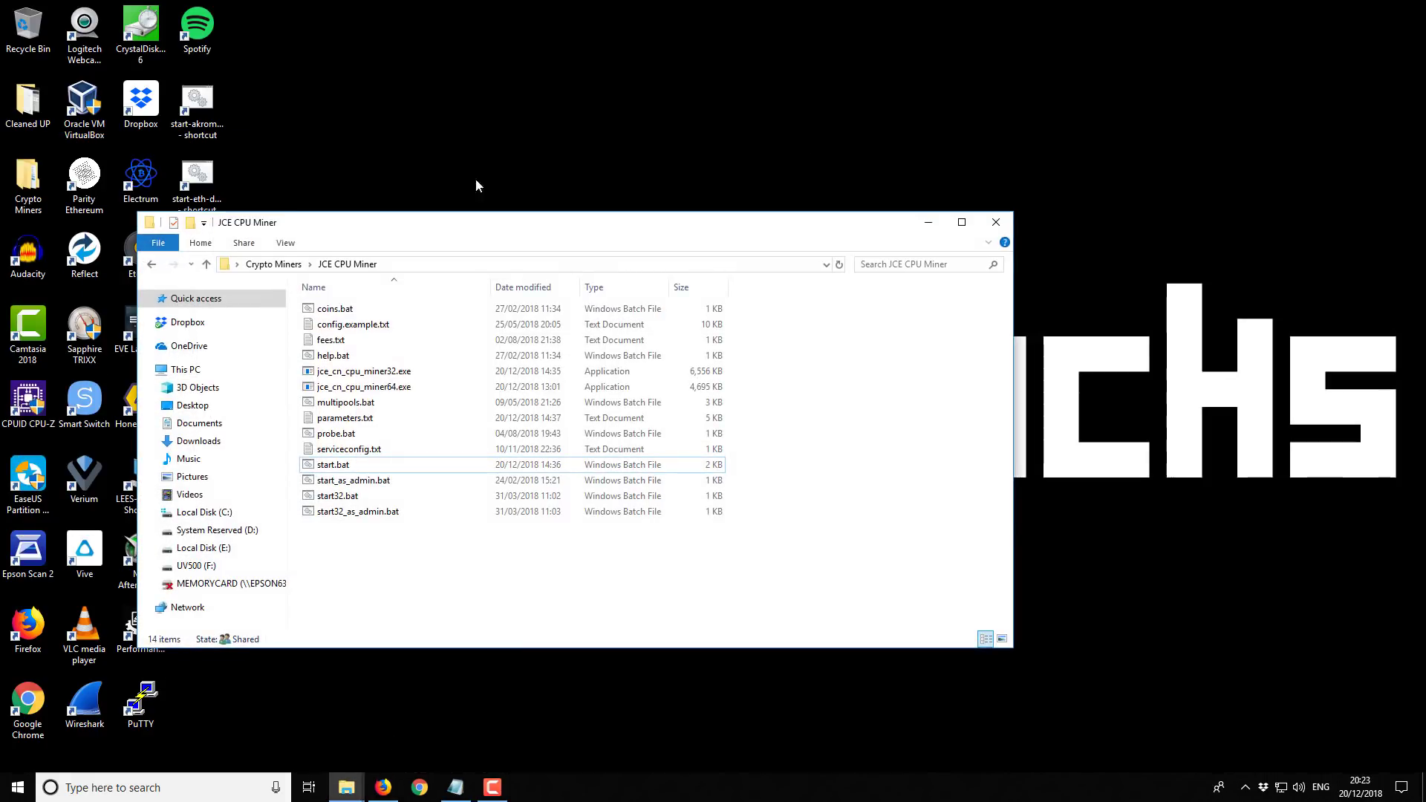
left_click_drag(488, 221, 589, 118)
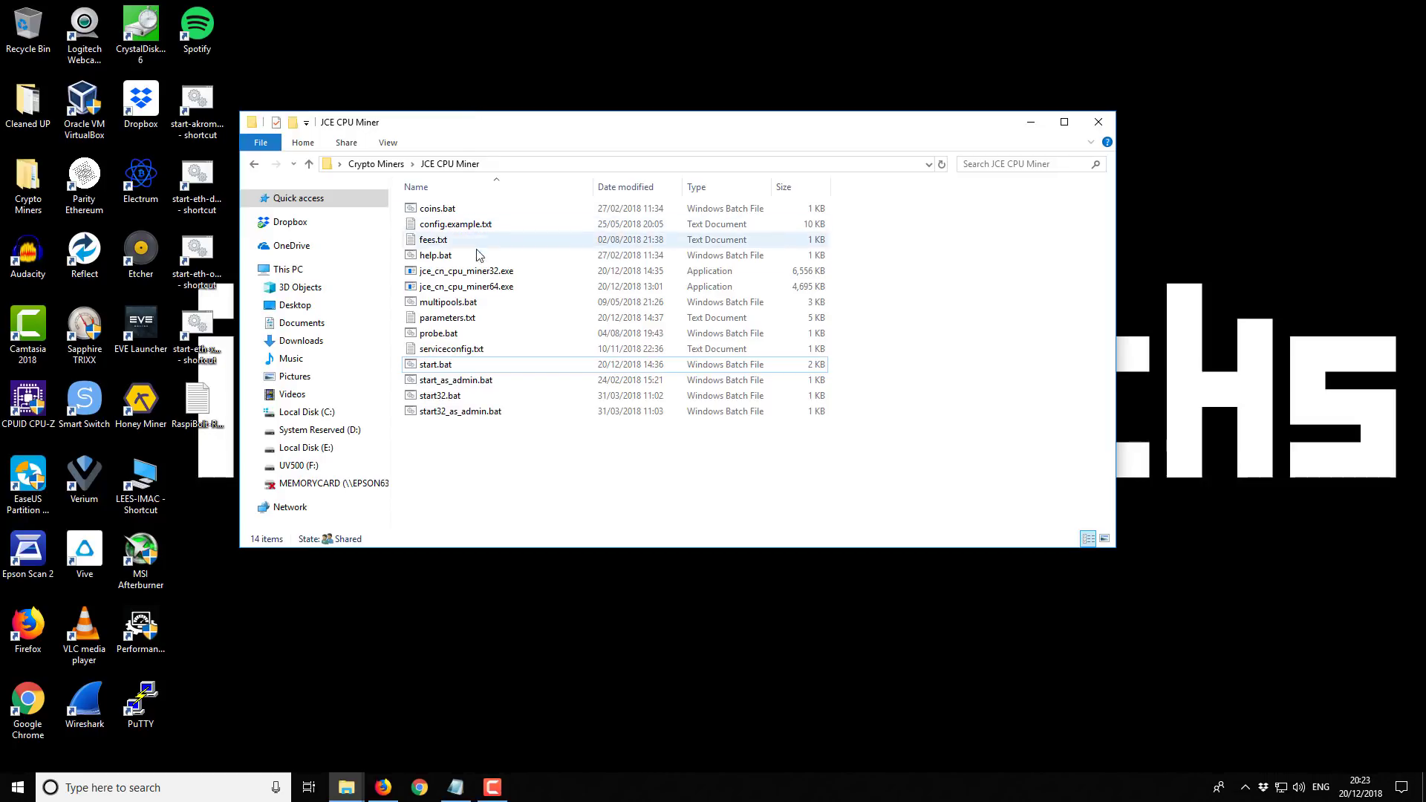
left_click(441, 367)
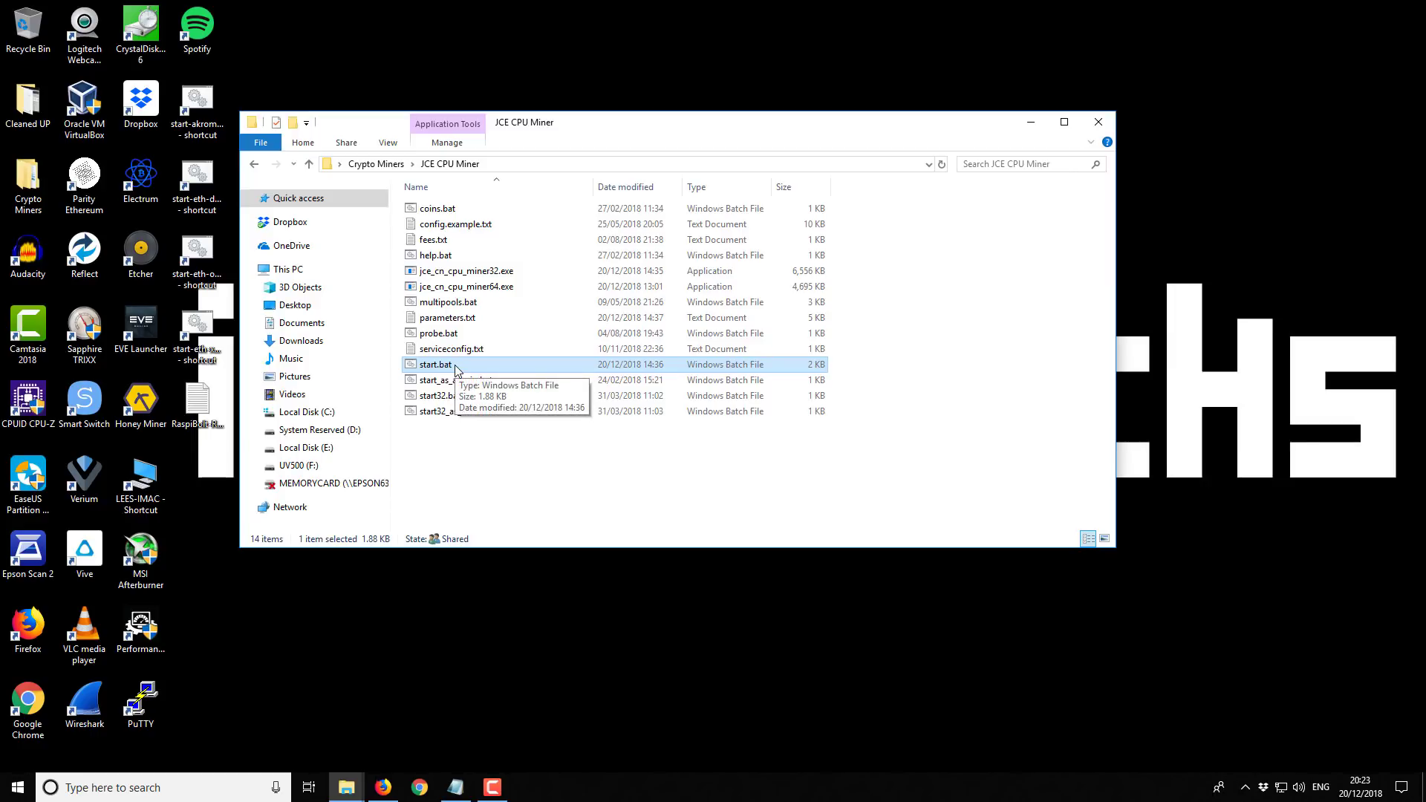
right_click(455, 367)
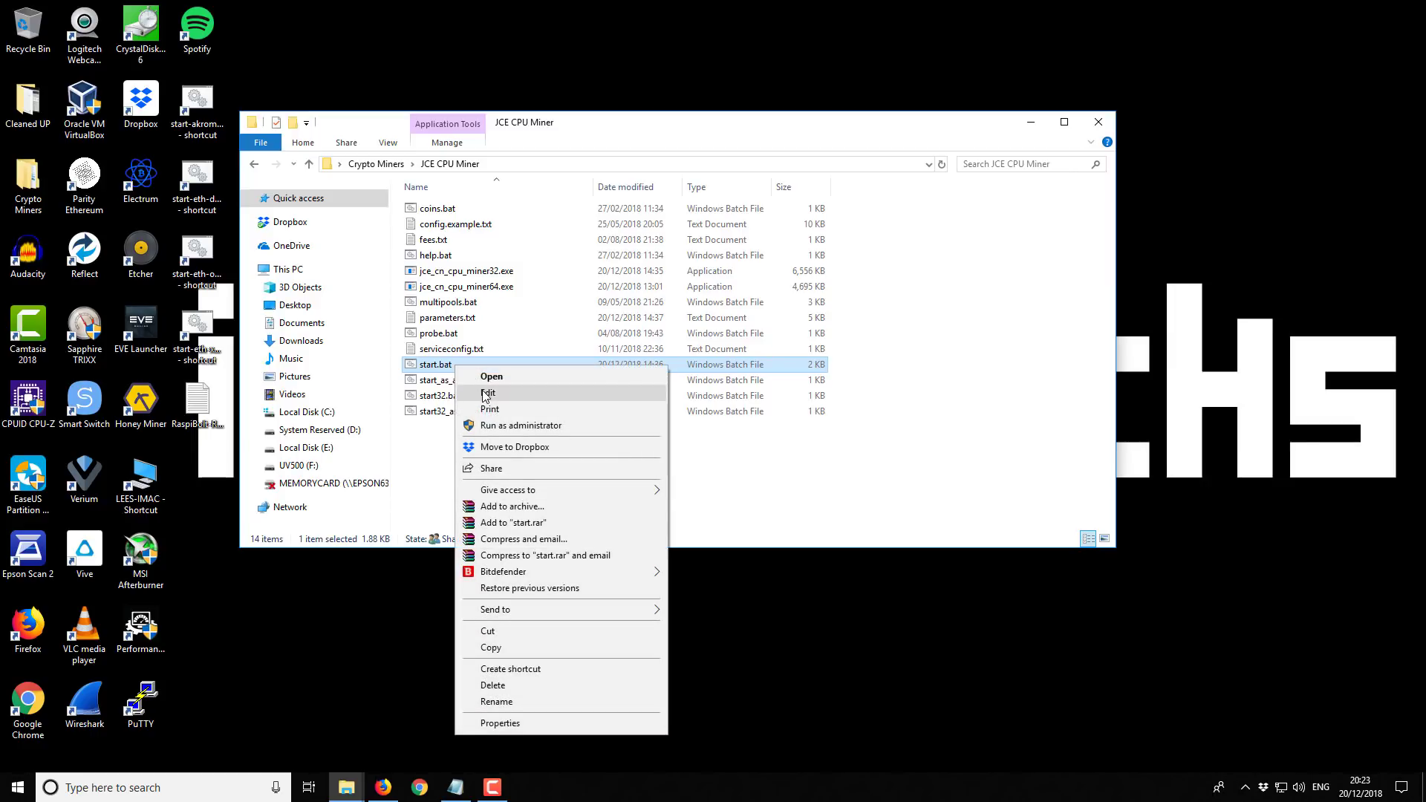
left_click(486, 377)
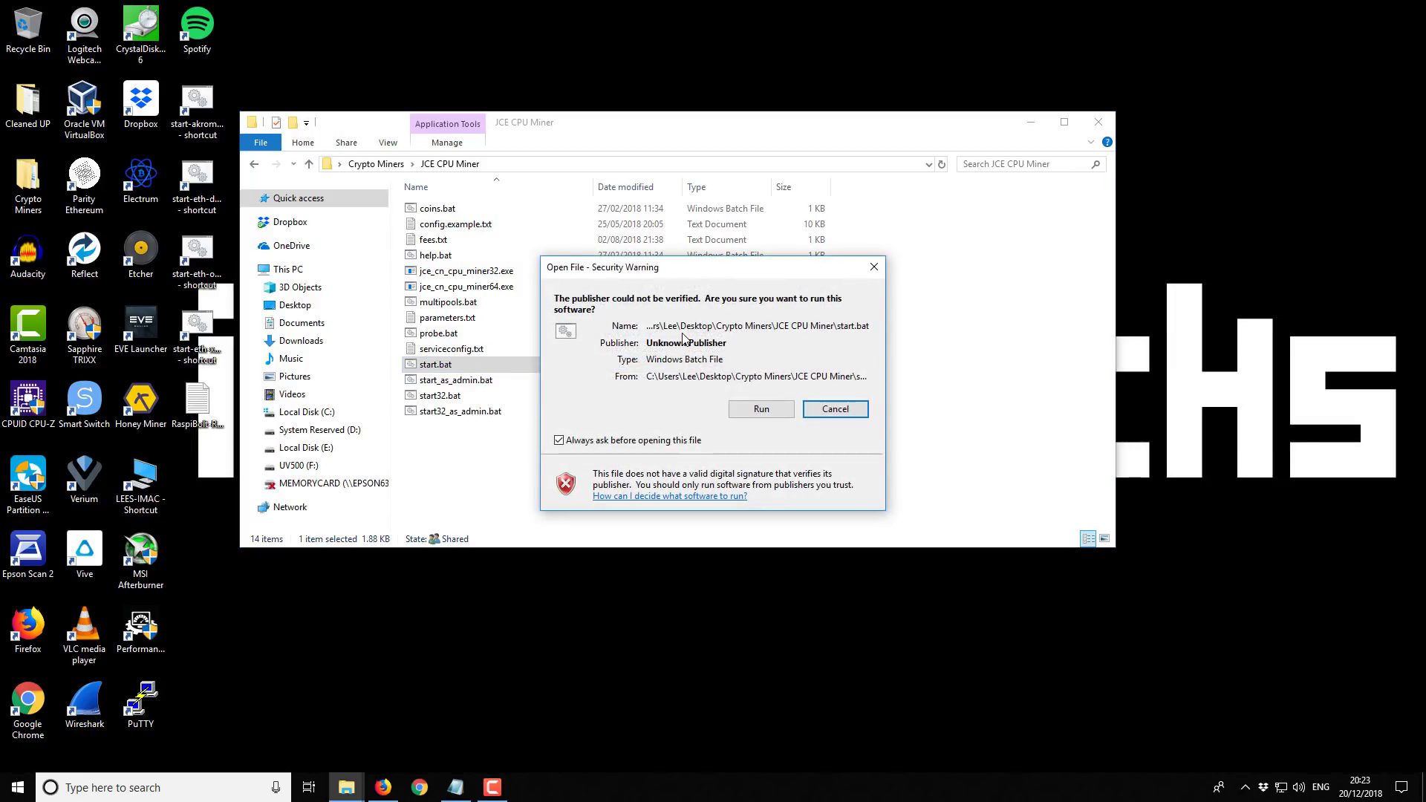
Allow start.bat to open in Notepad, minimize Explorer and move Notepad higher on screen
left_click(761, 409)
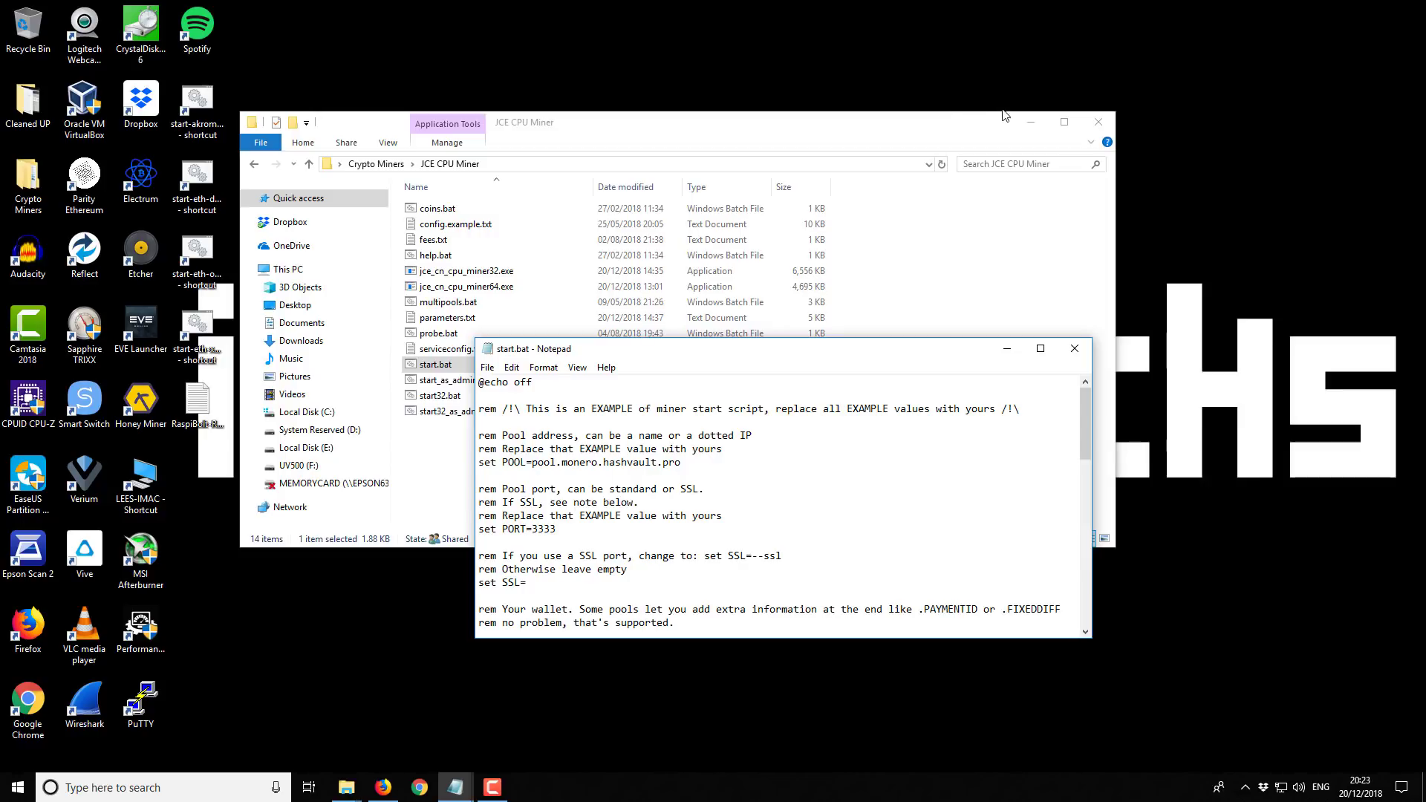
left_click(1031, 122)
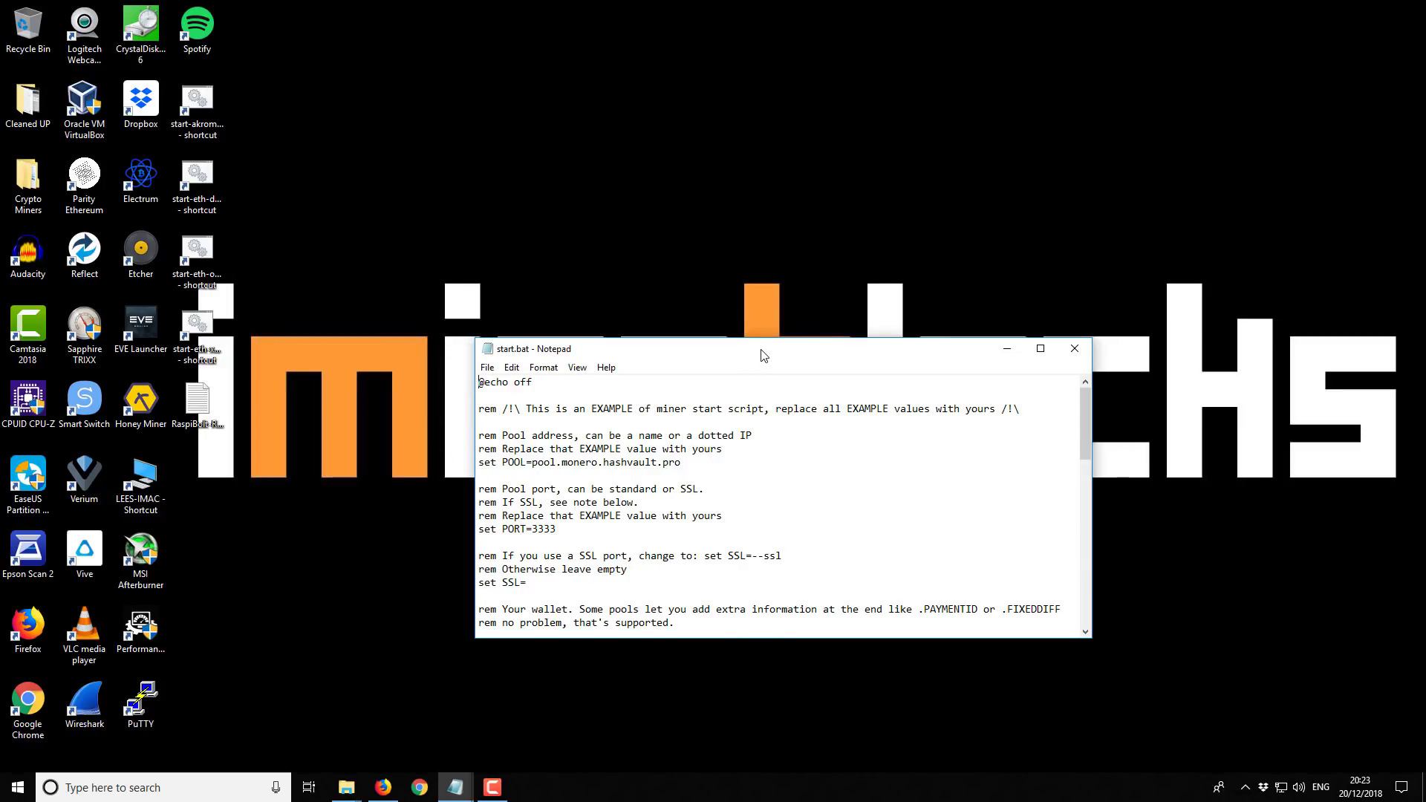
left_click_drag(762, 361, 670, 151)
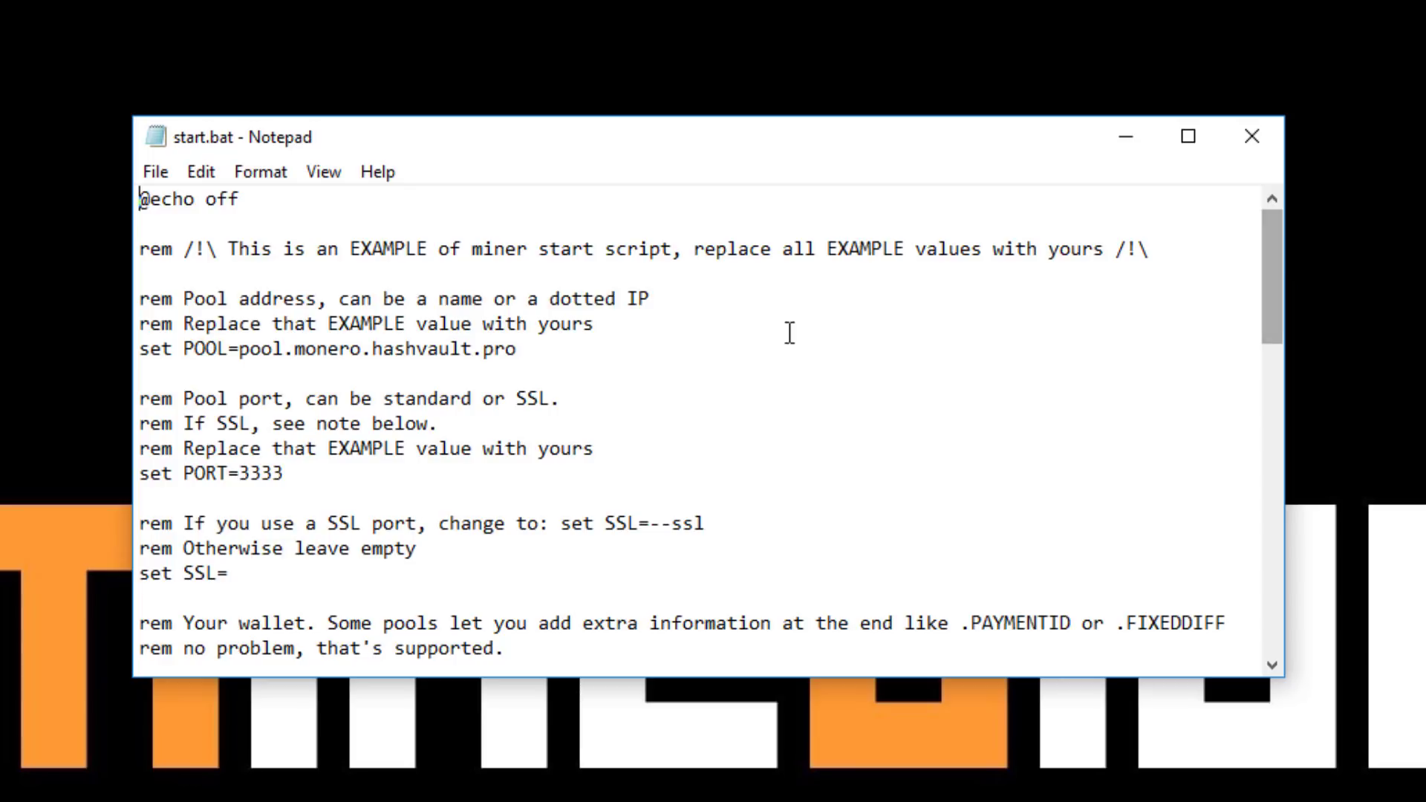
left_click(761, 366)
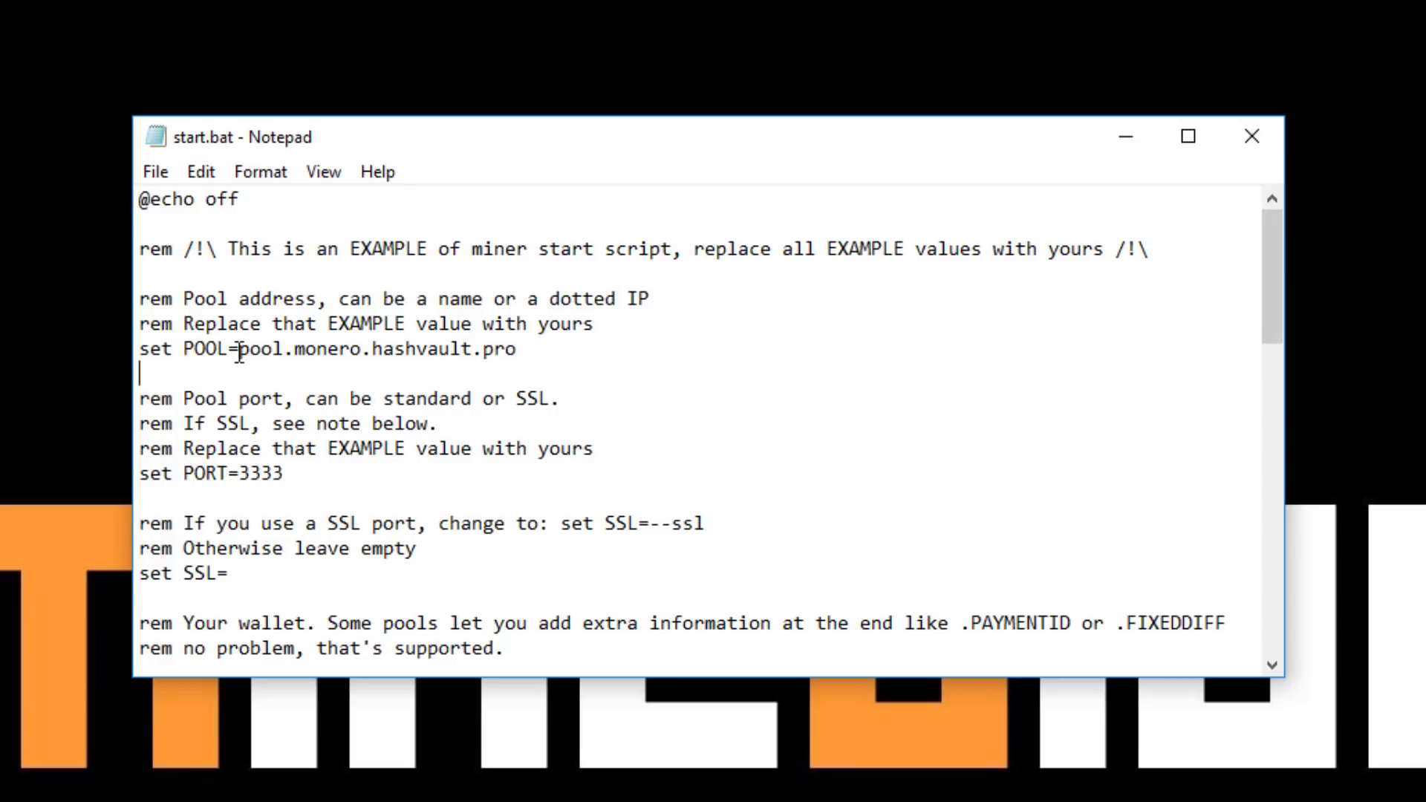
Replace pool.monero.hashvault.pro with hashing.center in the POOL line, leaving PORT at 3333
left_click_drag(239, 355, 542, 352)
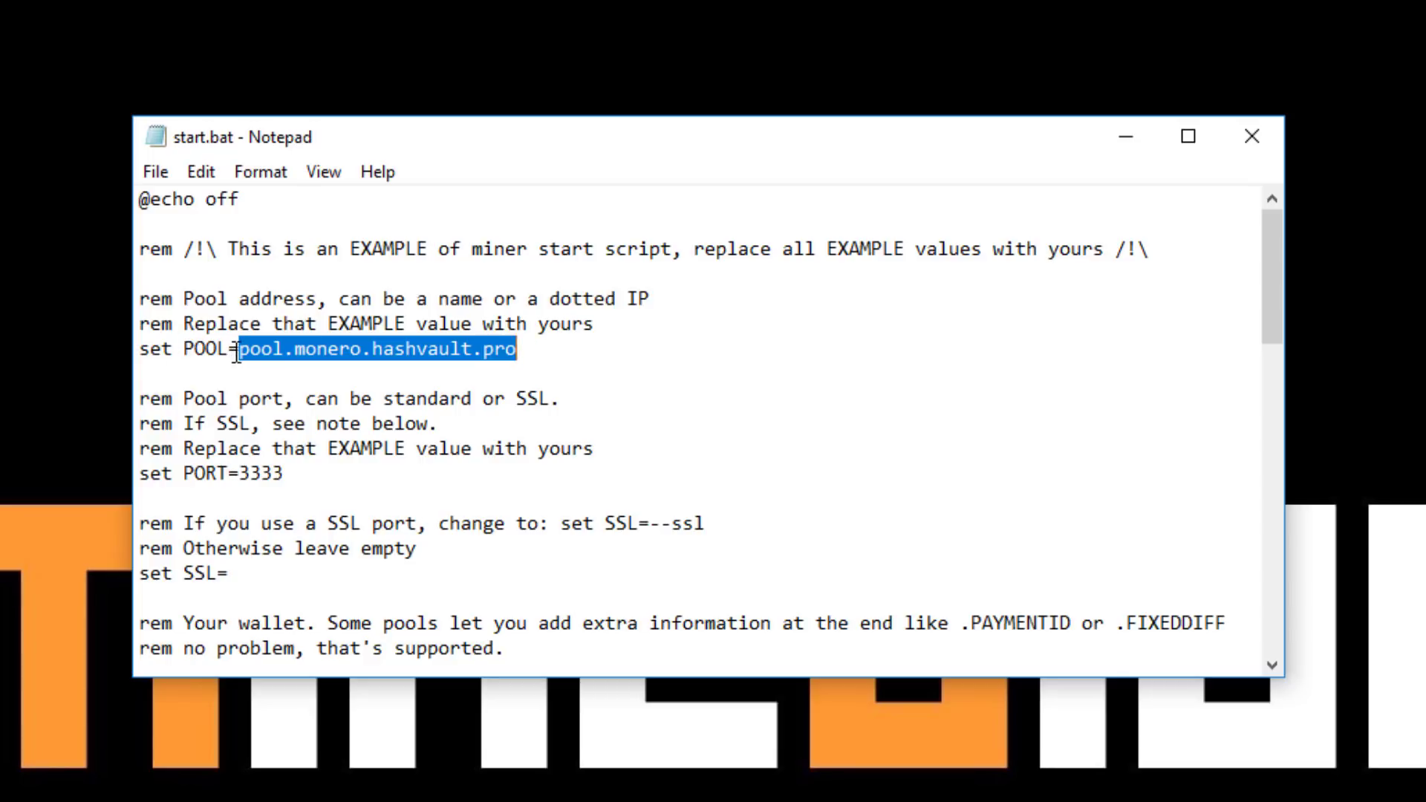
left_click_drag(542, 352, 243, 359)
key("BackSpace")
type("hshing")
key("BackSpace")
key("BackSpace")
key("BackSpace")
key("BackSpace")
key("BackSpace")
type("a")
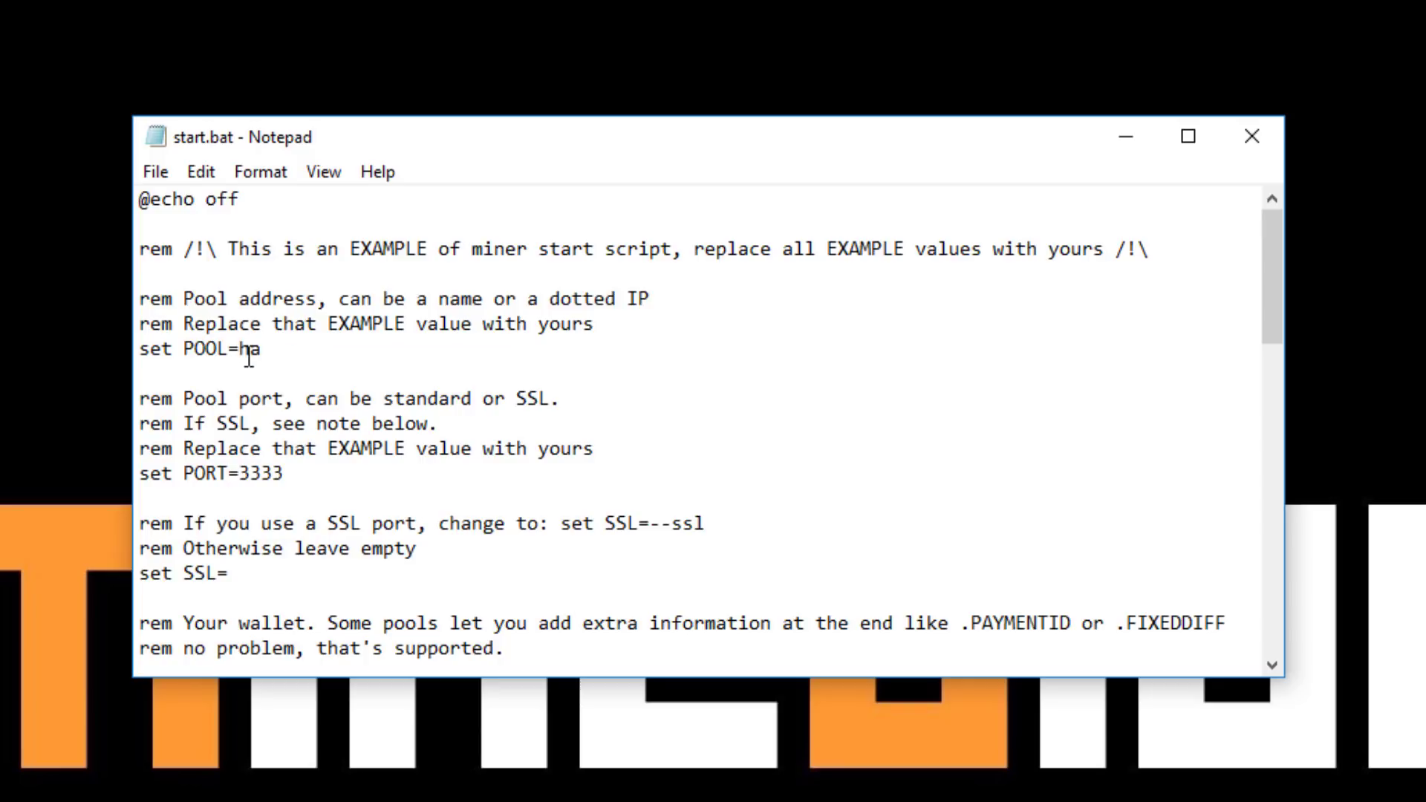
type("shing.cen")
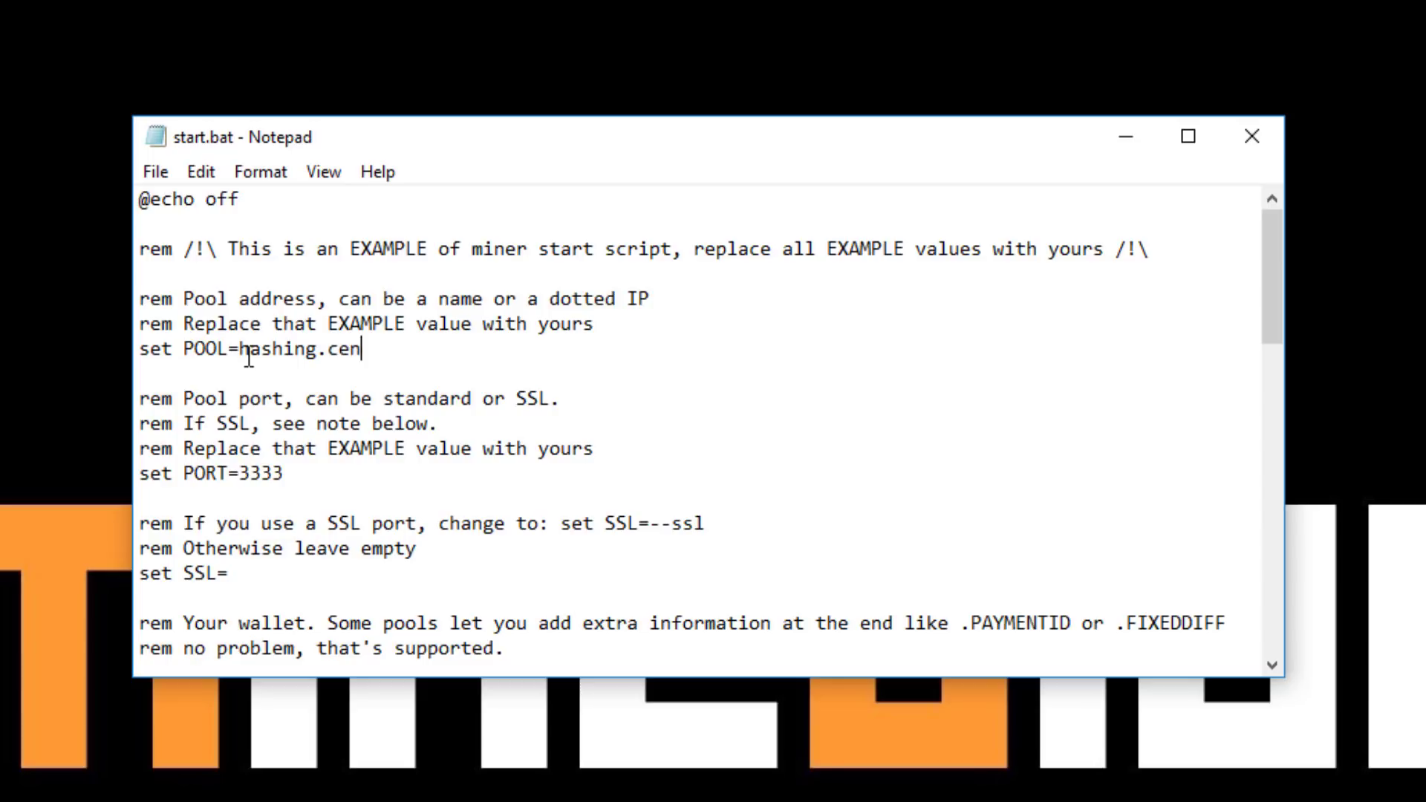
type("ter")
left_click(325, 474)
left_click_drag(239, 474, 260, 473)
left_click(299, 474)
Replace the example donation wallet after set WALLET= with the pasted uPlexa wallet address
scroll(275, 476, "down", 1)
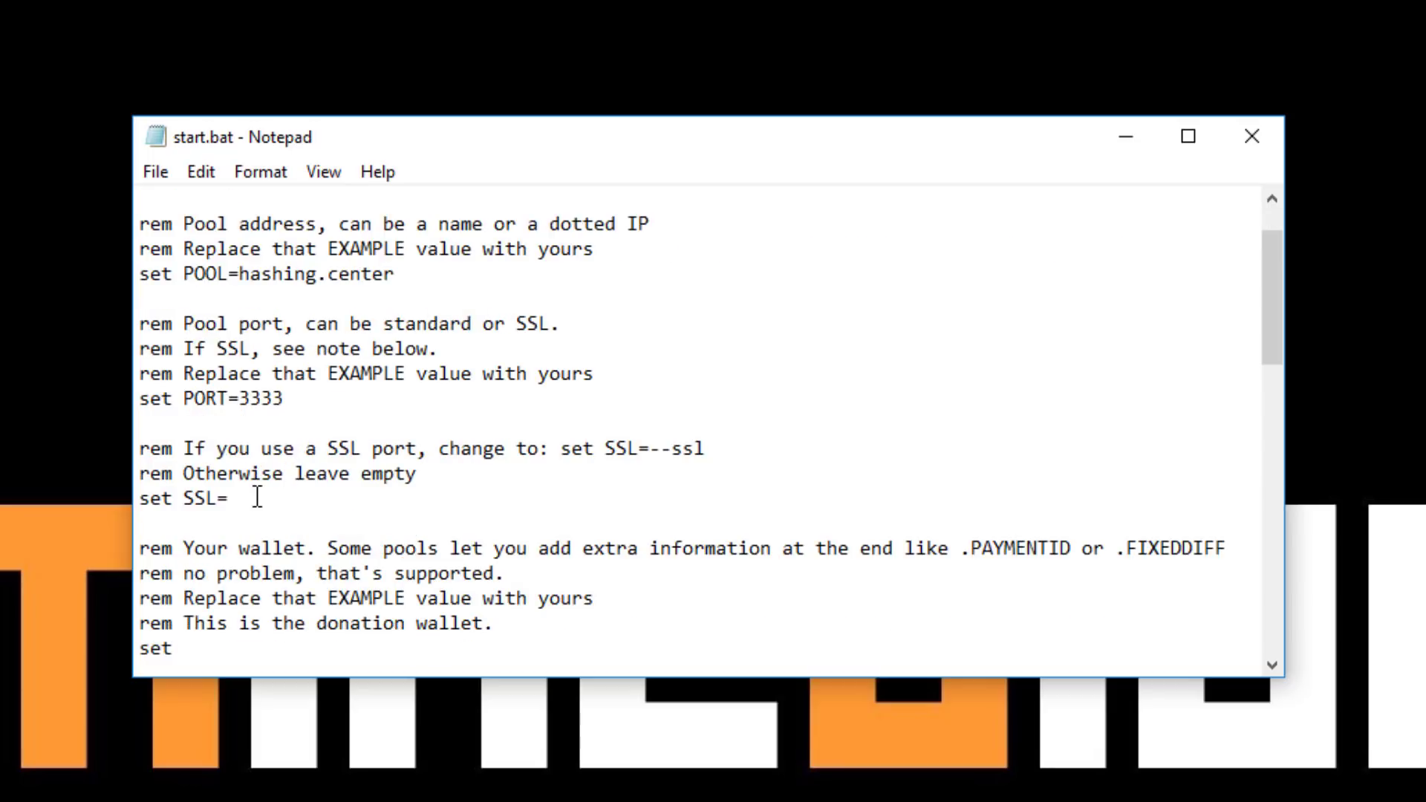
left_click_drag(1279, 258, 1255, 334)
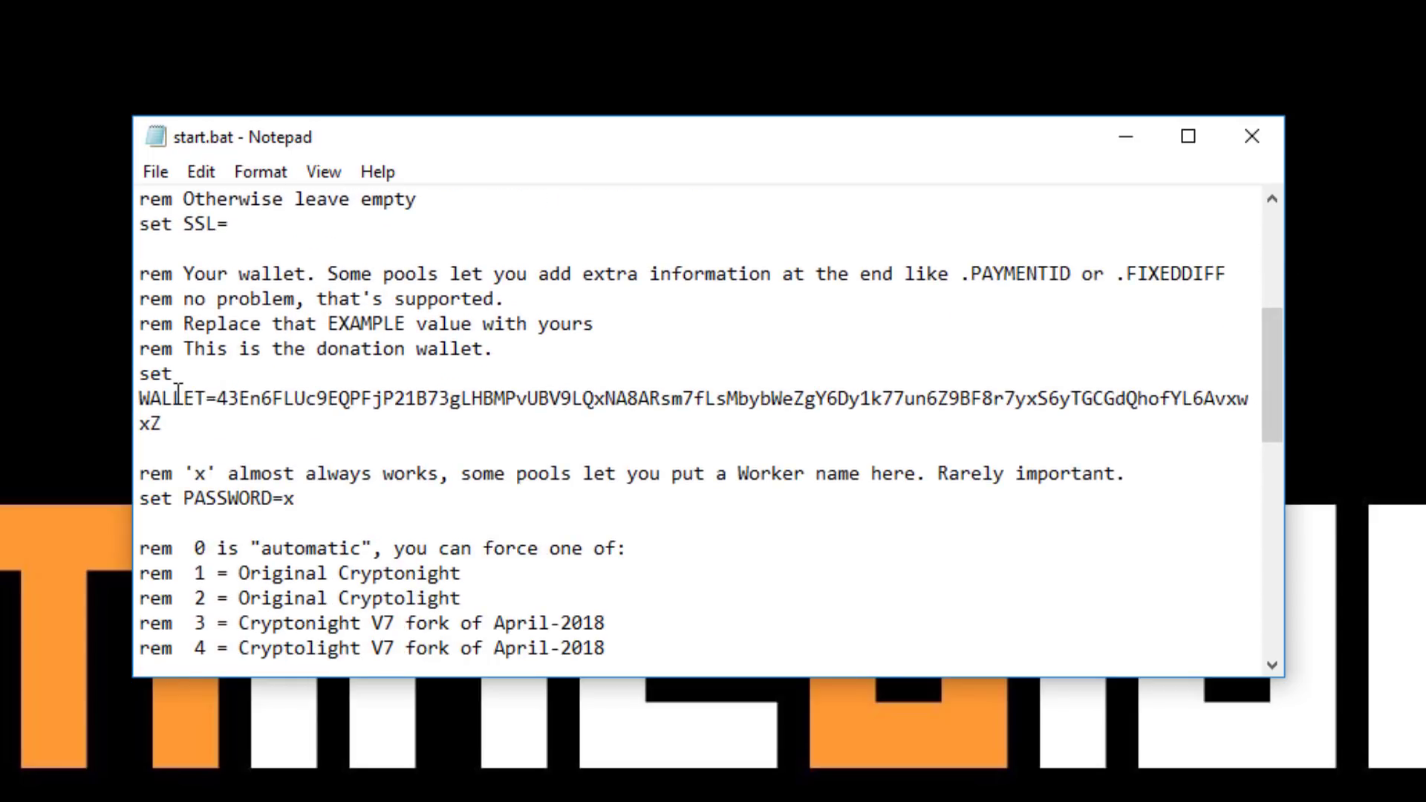
left_click_drag(139, 399, 214, 398)
left_click(216, 399)
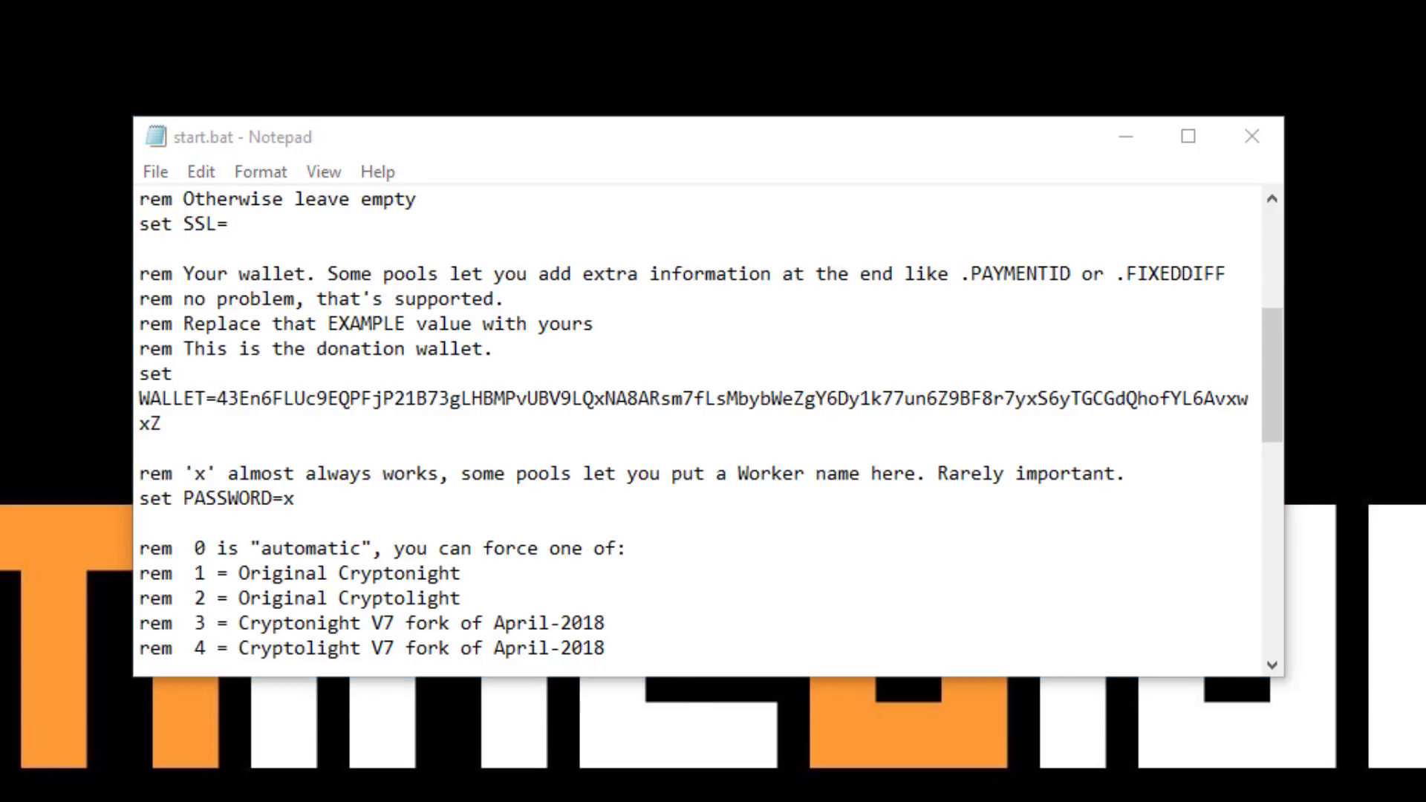
key("alt+Tab")
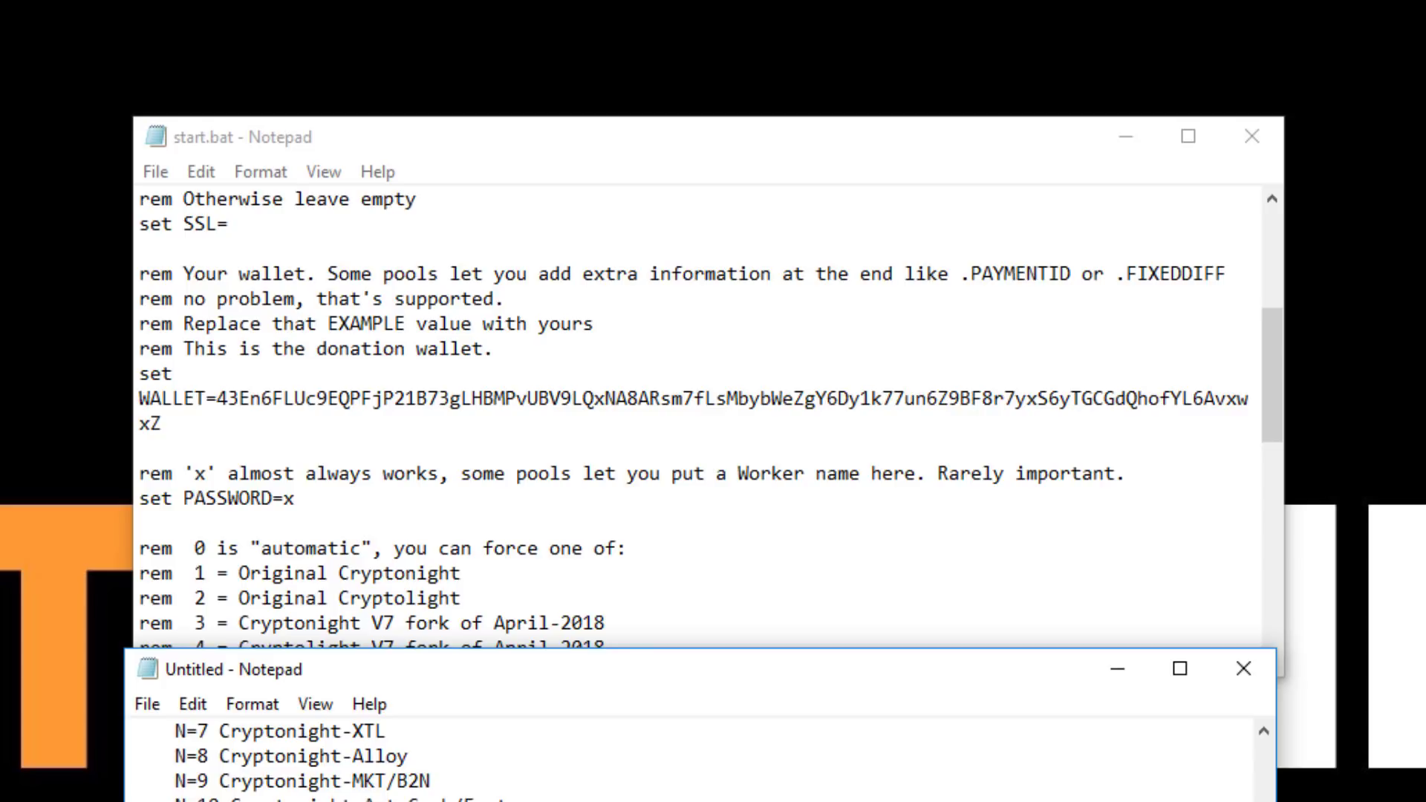
left_click(636, 159)
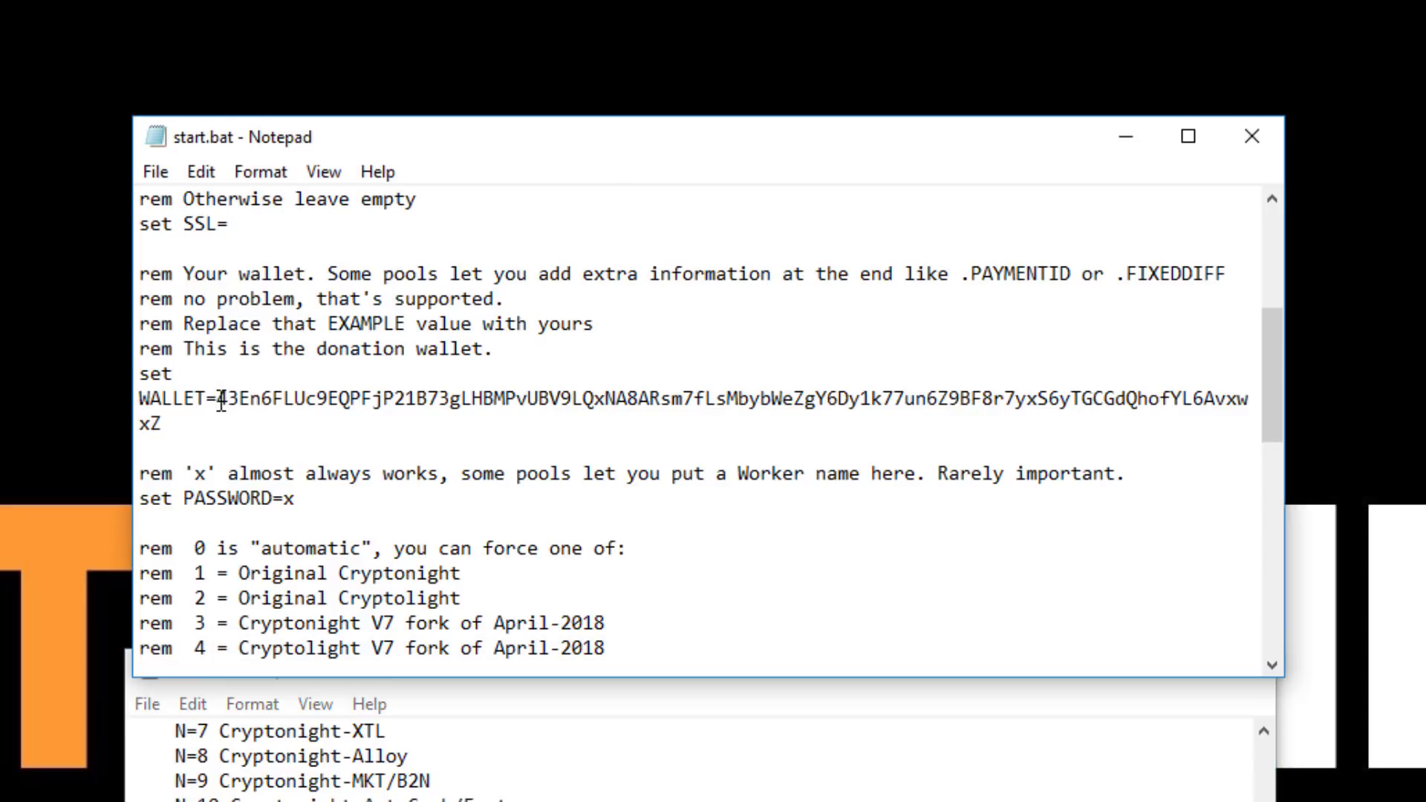
left_click_drag(218, 401, 239, 425)
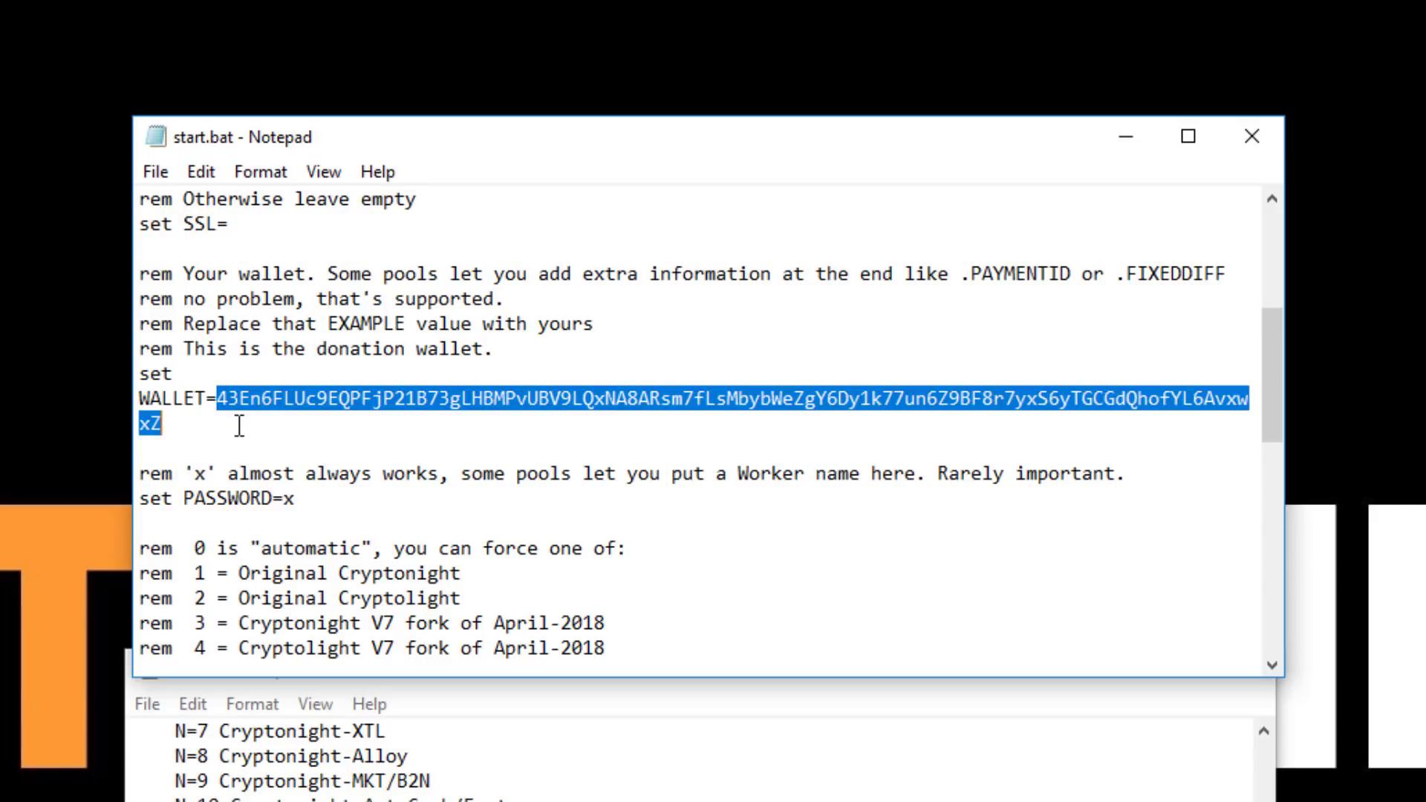
key("BackSpace")
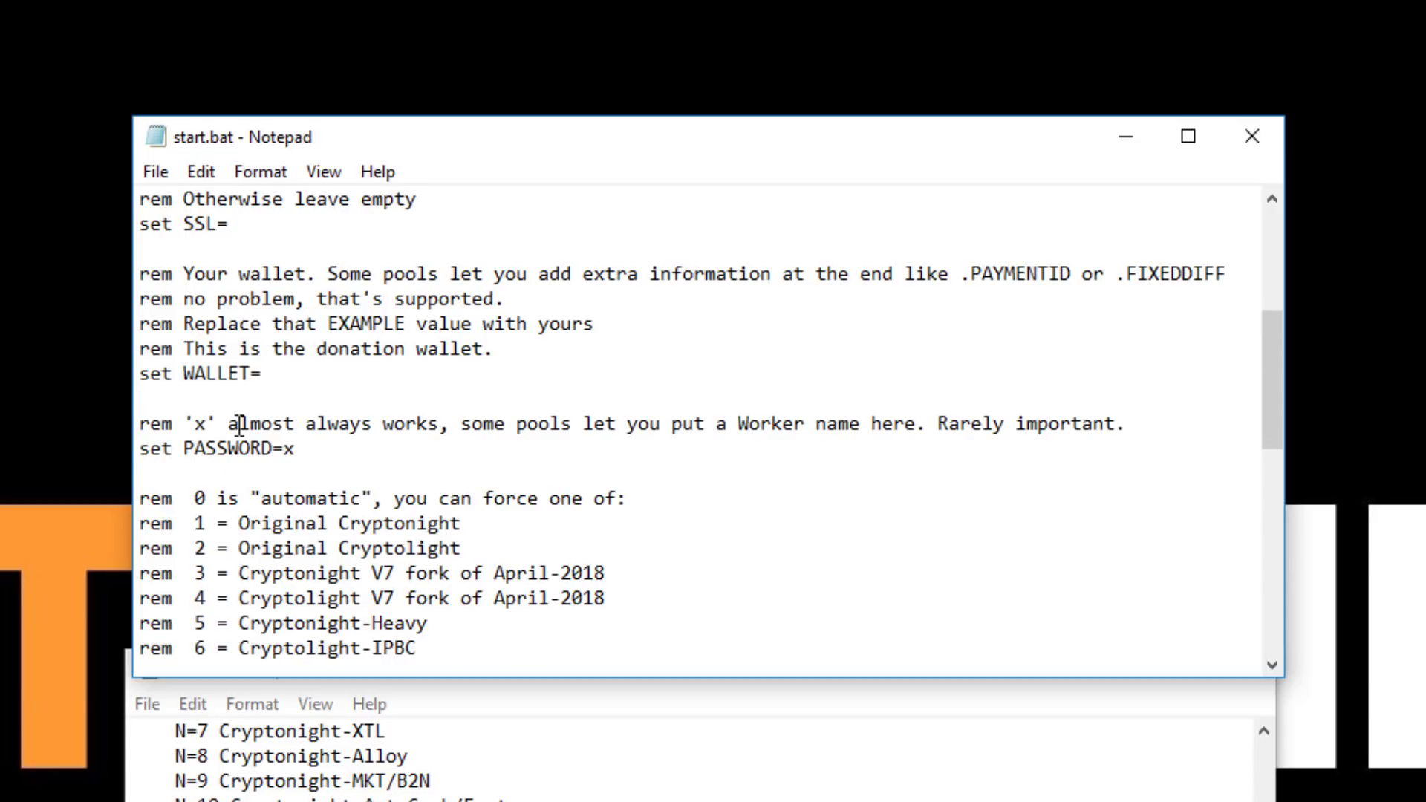
type("UPX1pSMqraEUuiC2mYRmM3BK35UYm5h1HK2aKfApfGhMWv542Q3Kx9nPB5U53uWMavjSSWj5bftjV5JVRy5RRE1S6AFt2uGzdT")
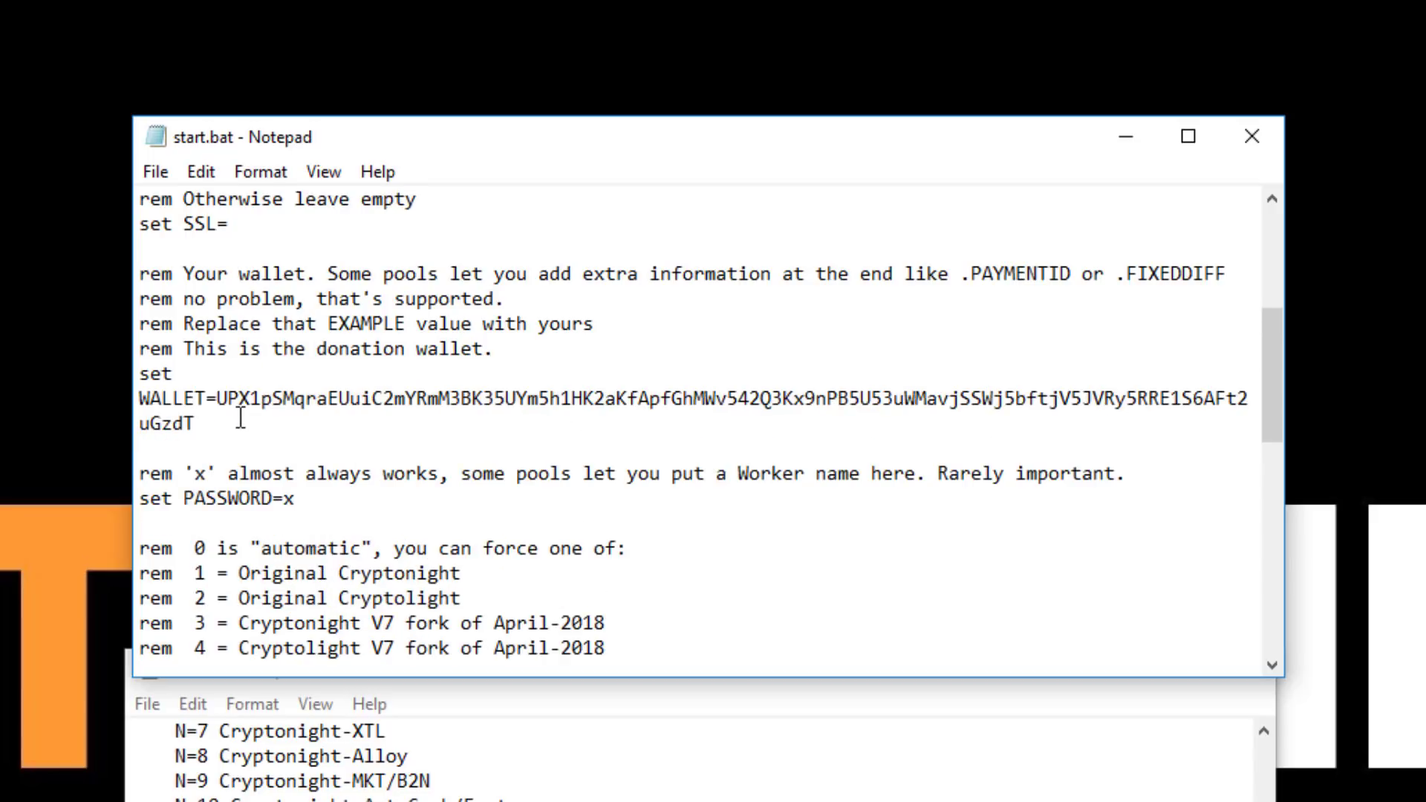
left_click(1055, 716)
Change PASSWORD from x to the worker name 'imineblocks', then verify the wallet address
left_click(1103, 676)
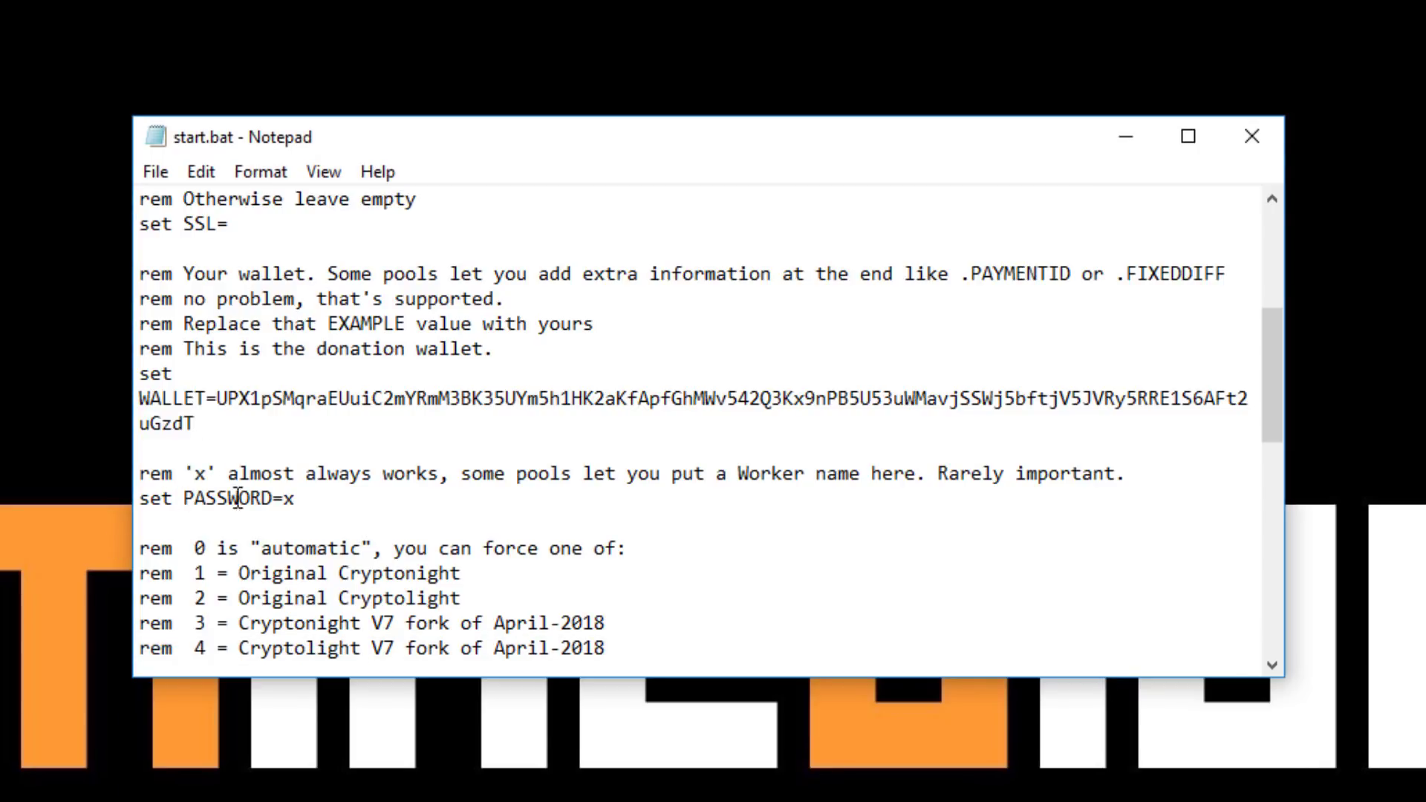
left_click(613, 490)
key("BackSpace")
type("imineblocks")
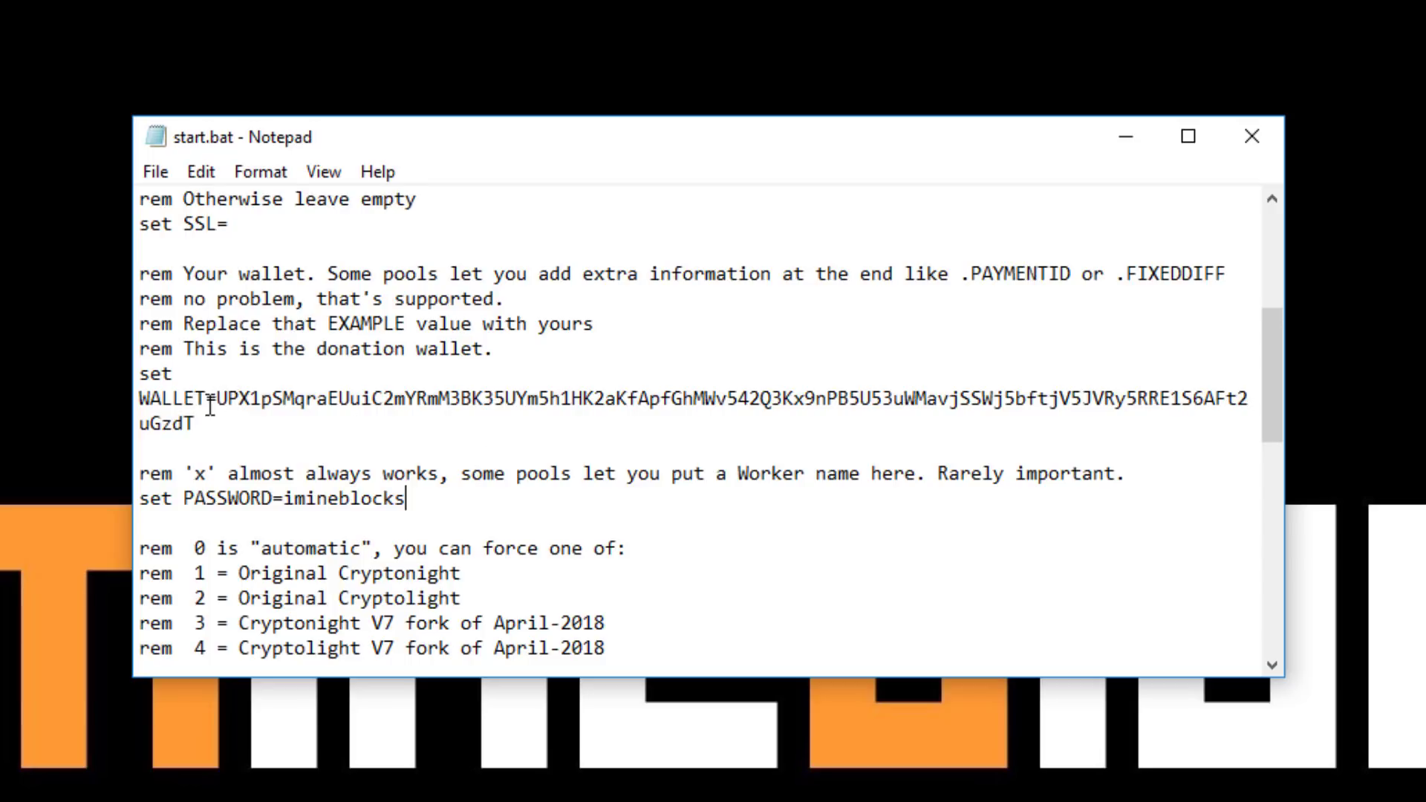
left_click_drag(214, 405, 255, 423)
left_click(254, 423)
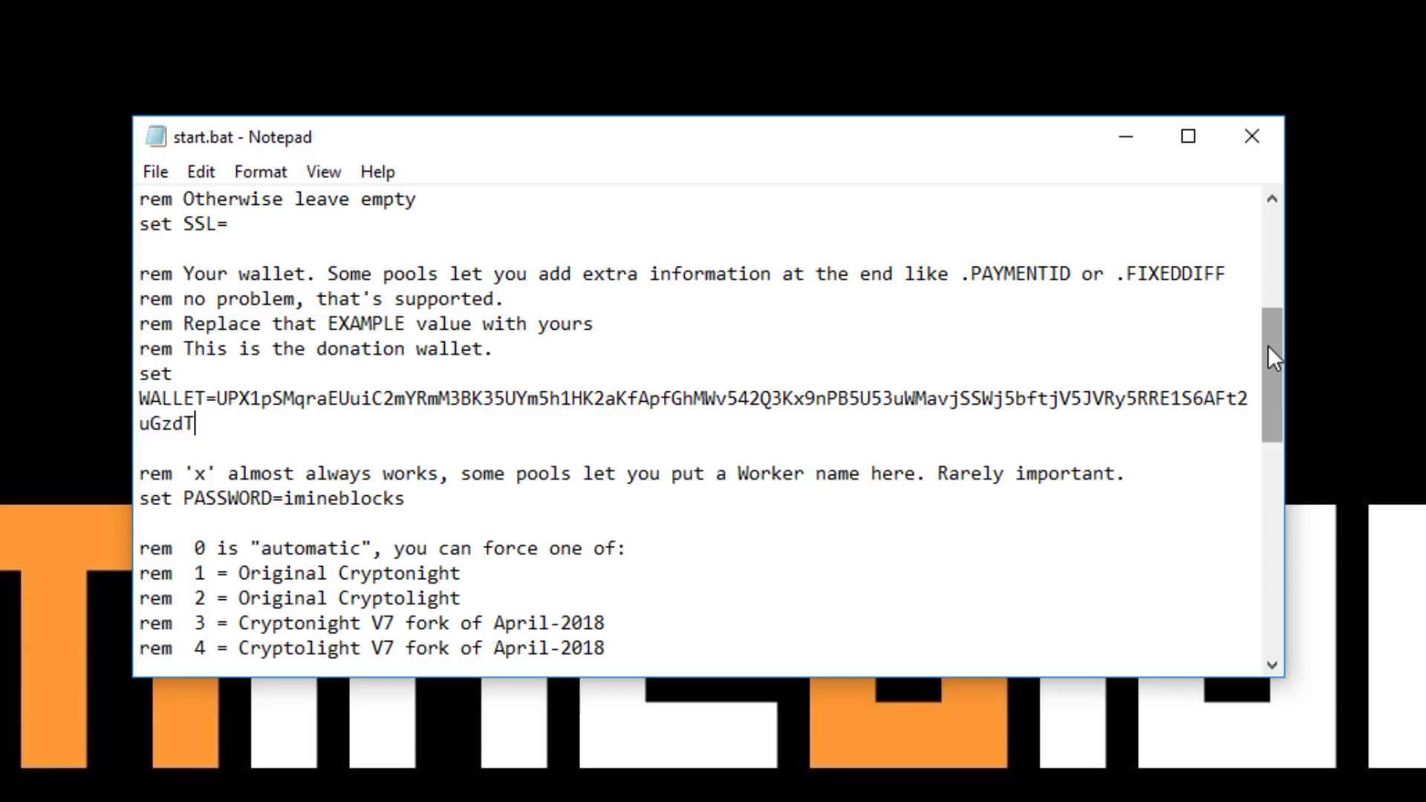
left_click_drag(1268, 346, 1270, 424)
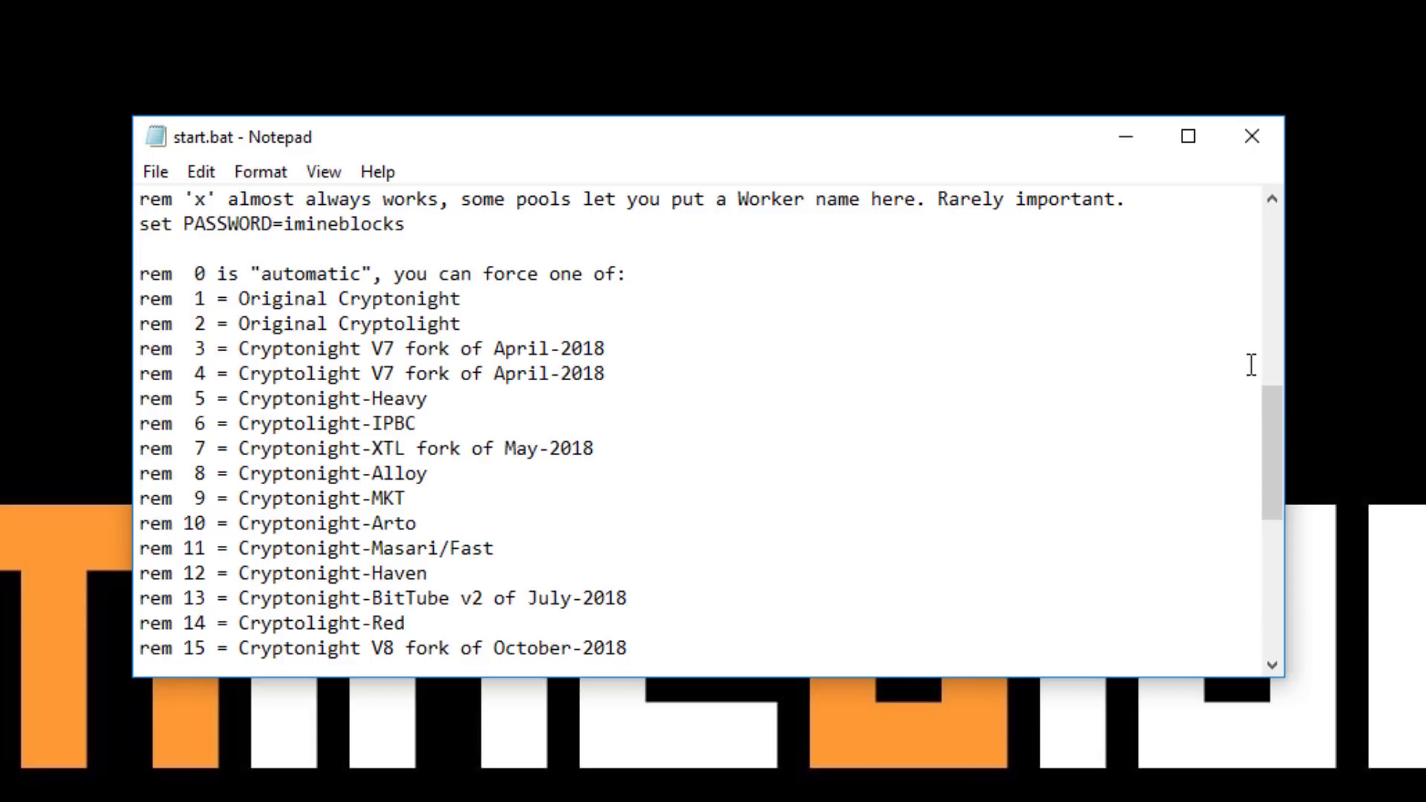
Change set FORK=0 to 19, matching the Cryptolight-uPlexa entry in the fork list
left_click_drag(1276, 399, 1276, 438)
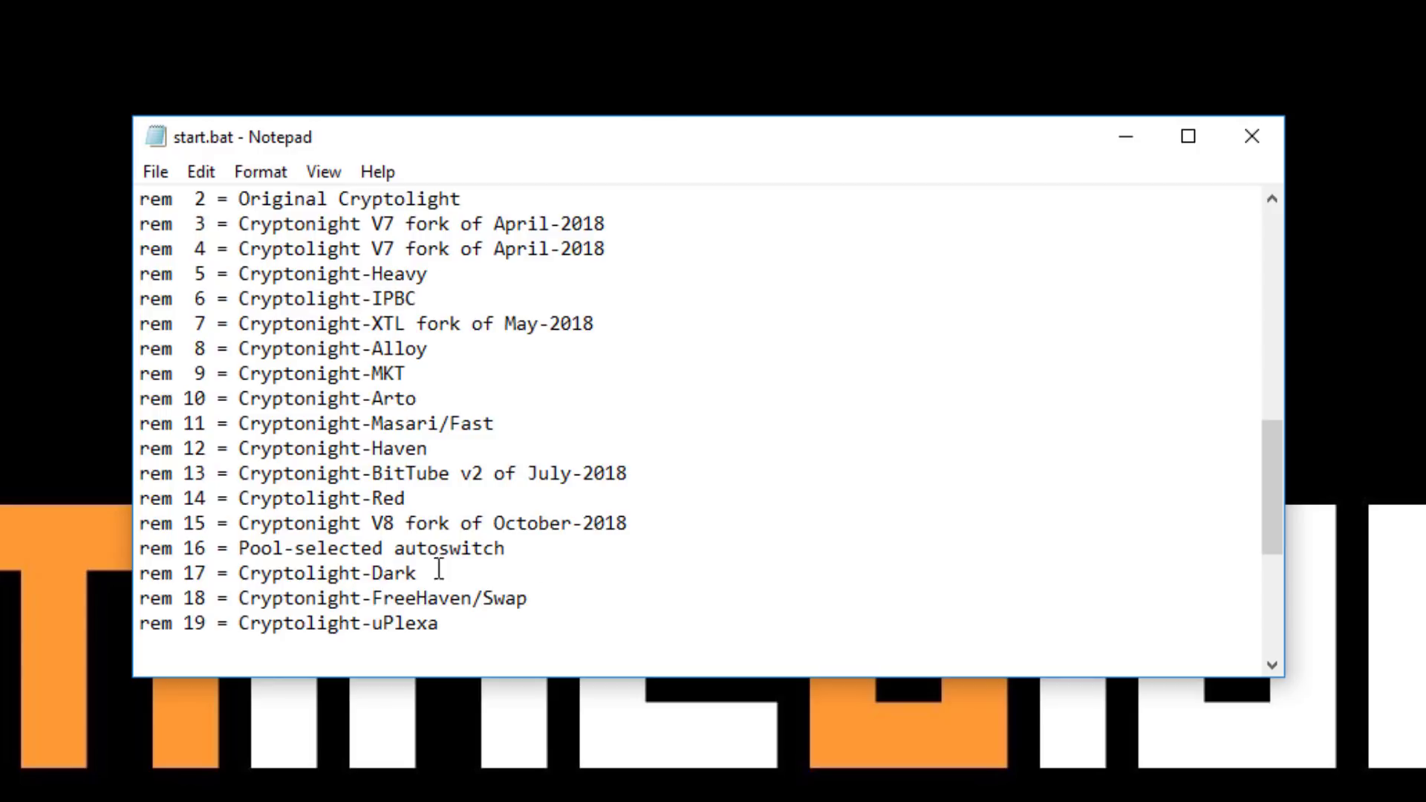
left_click_drag(1268, 501, 1271, 532)
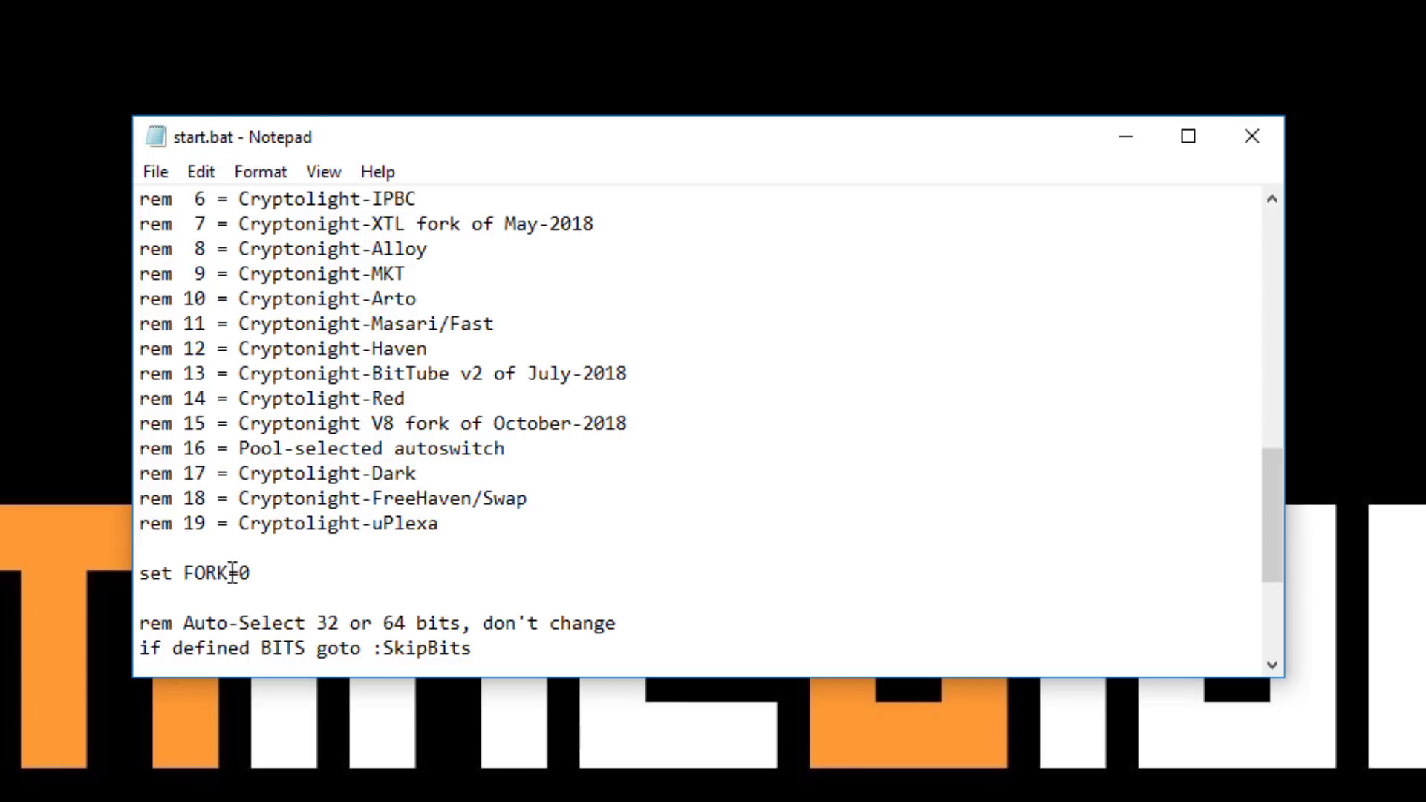
left_click(260, 573)
key("BackSpace")
type("19")
left_click_drag(239, 522, 444, 519)
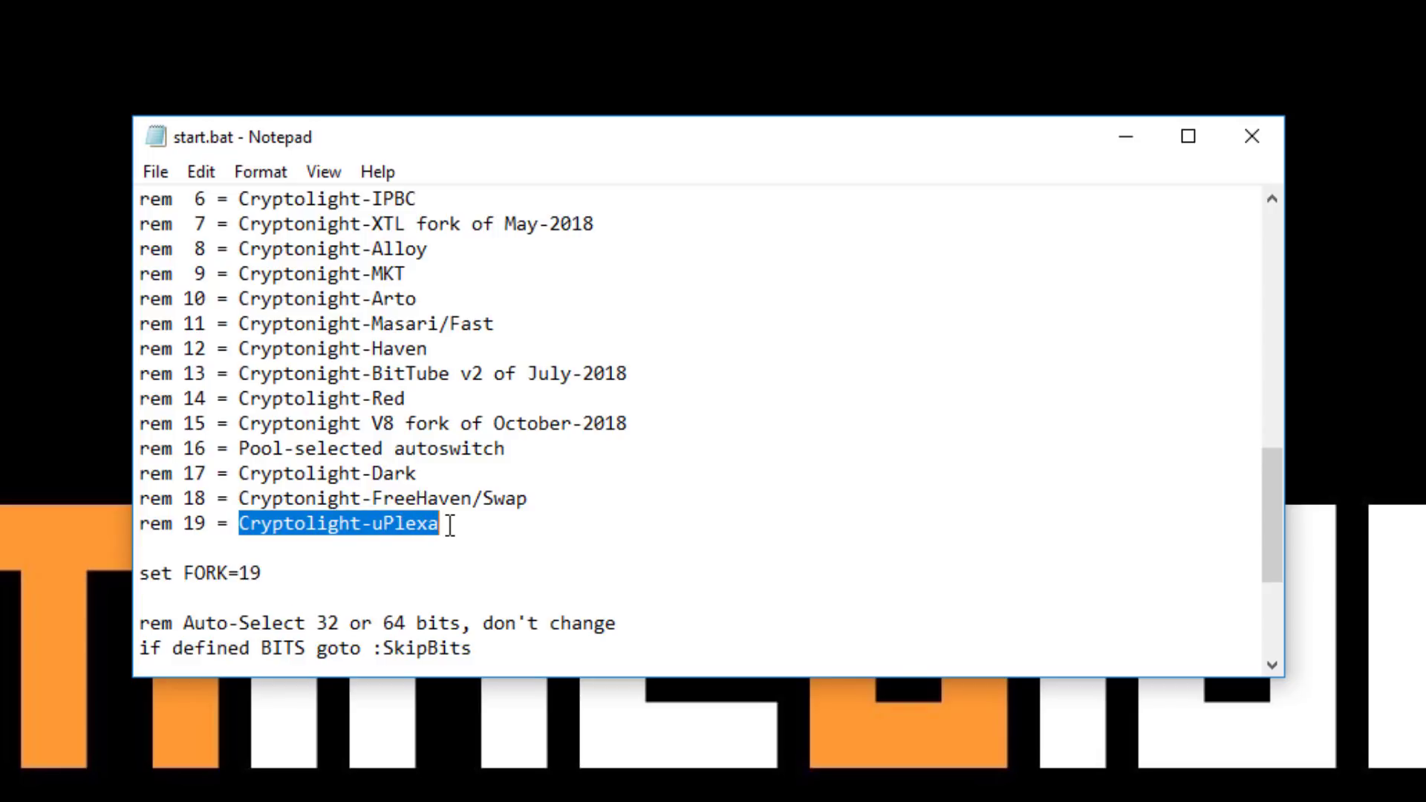
left_click(451, 522)
key("Down")
key("Down")
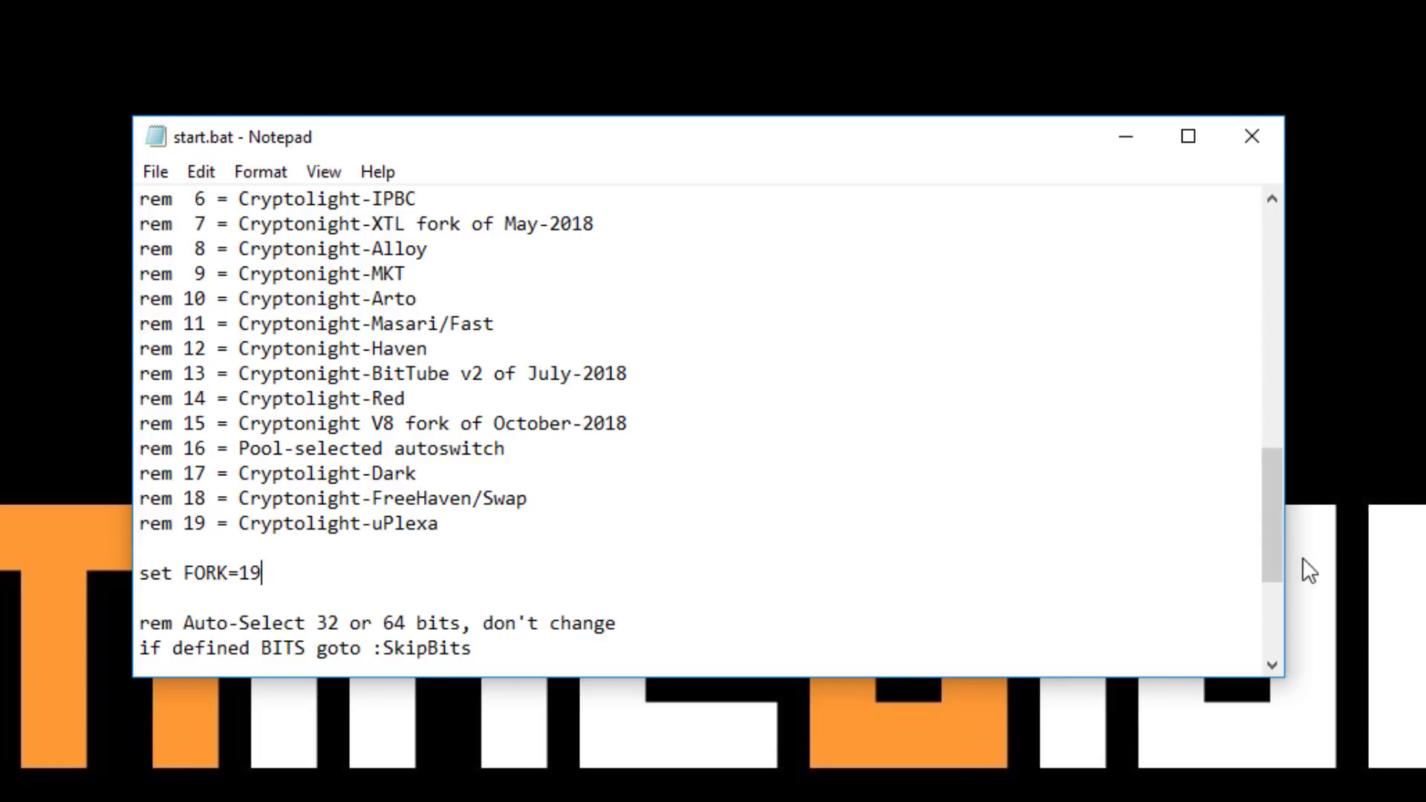
left_click_drag(1272, 519, 1270, 590)
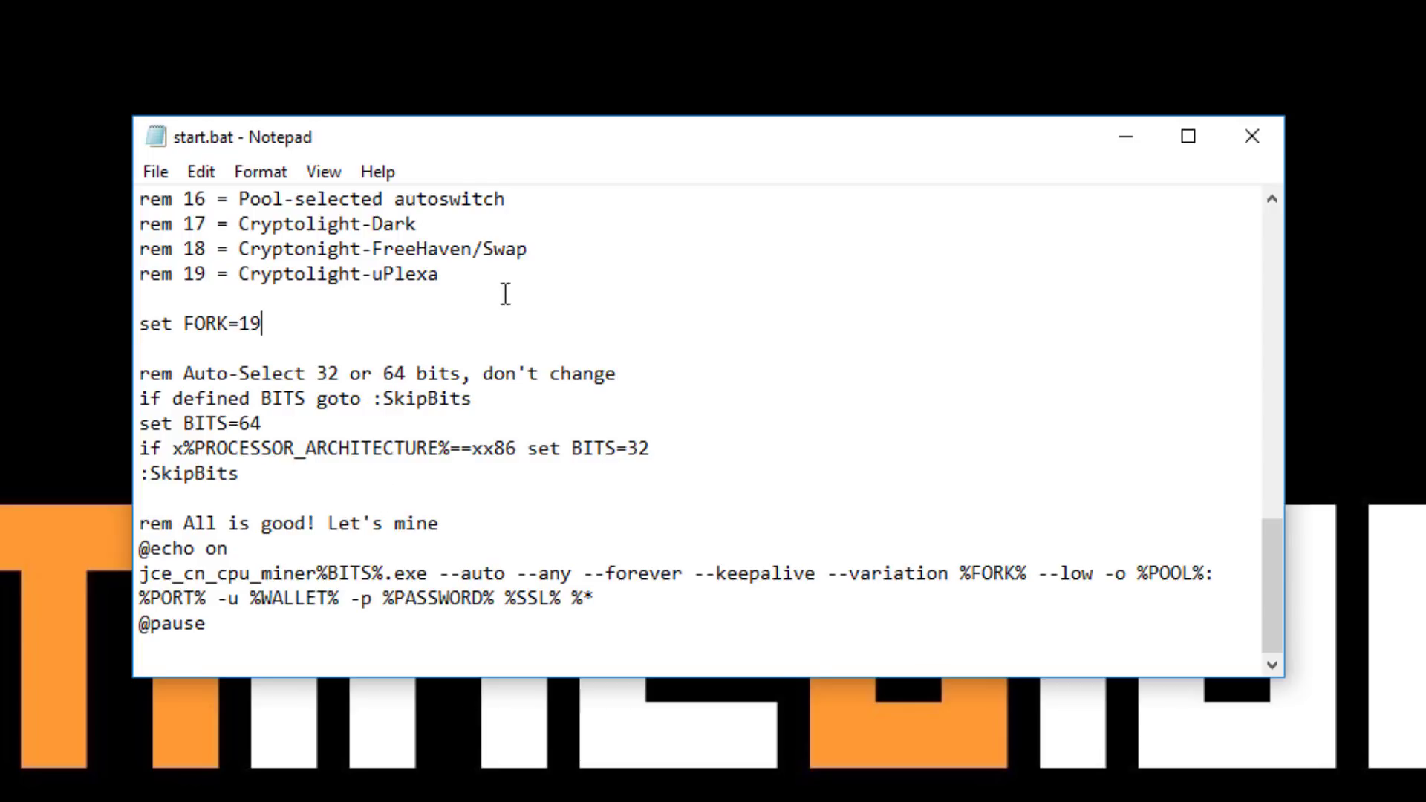
left_click(737, 297)
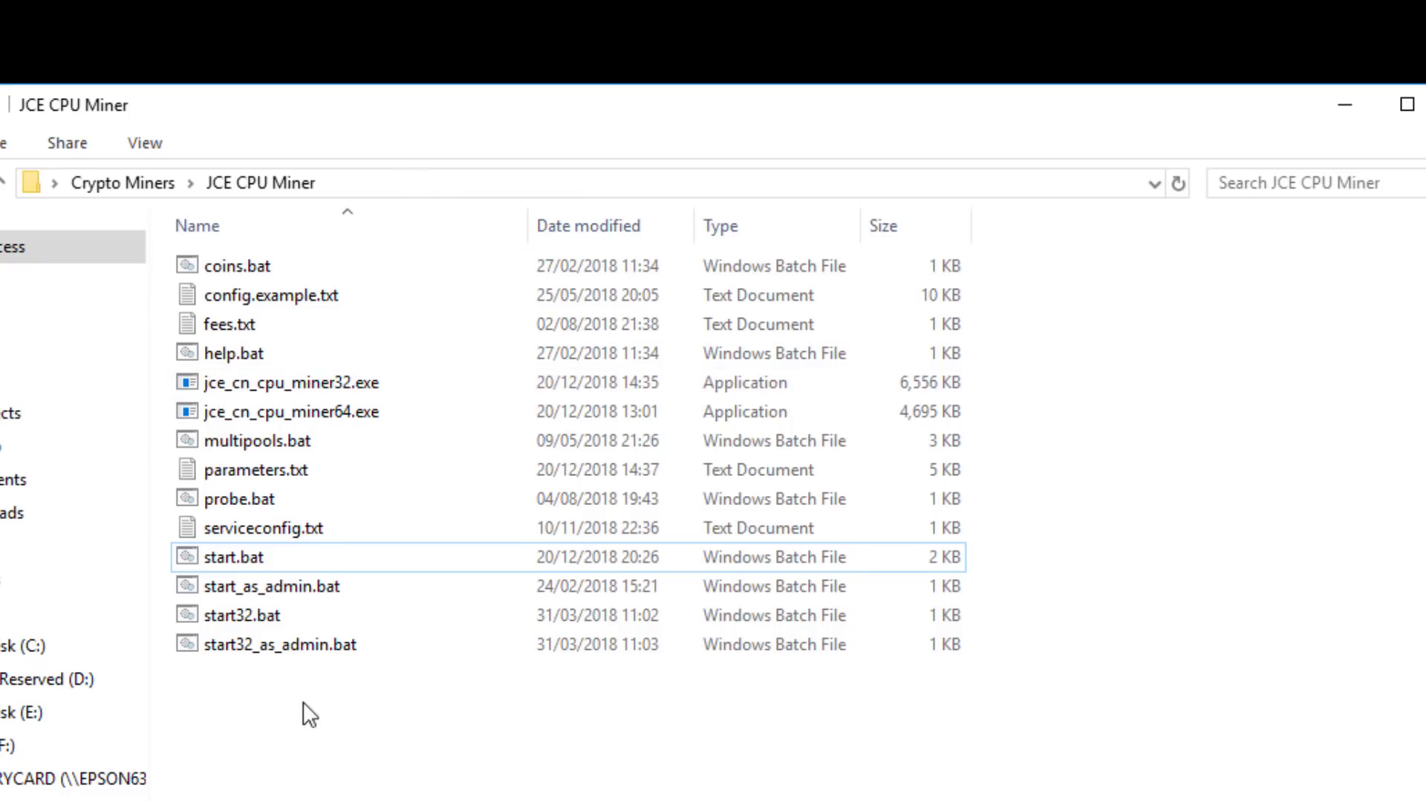
Run start.bat from the JCE CPU Miner folder to launch the miner
left_click(244, 556)
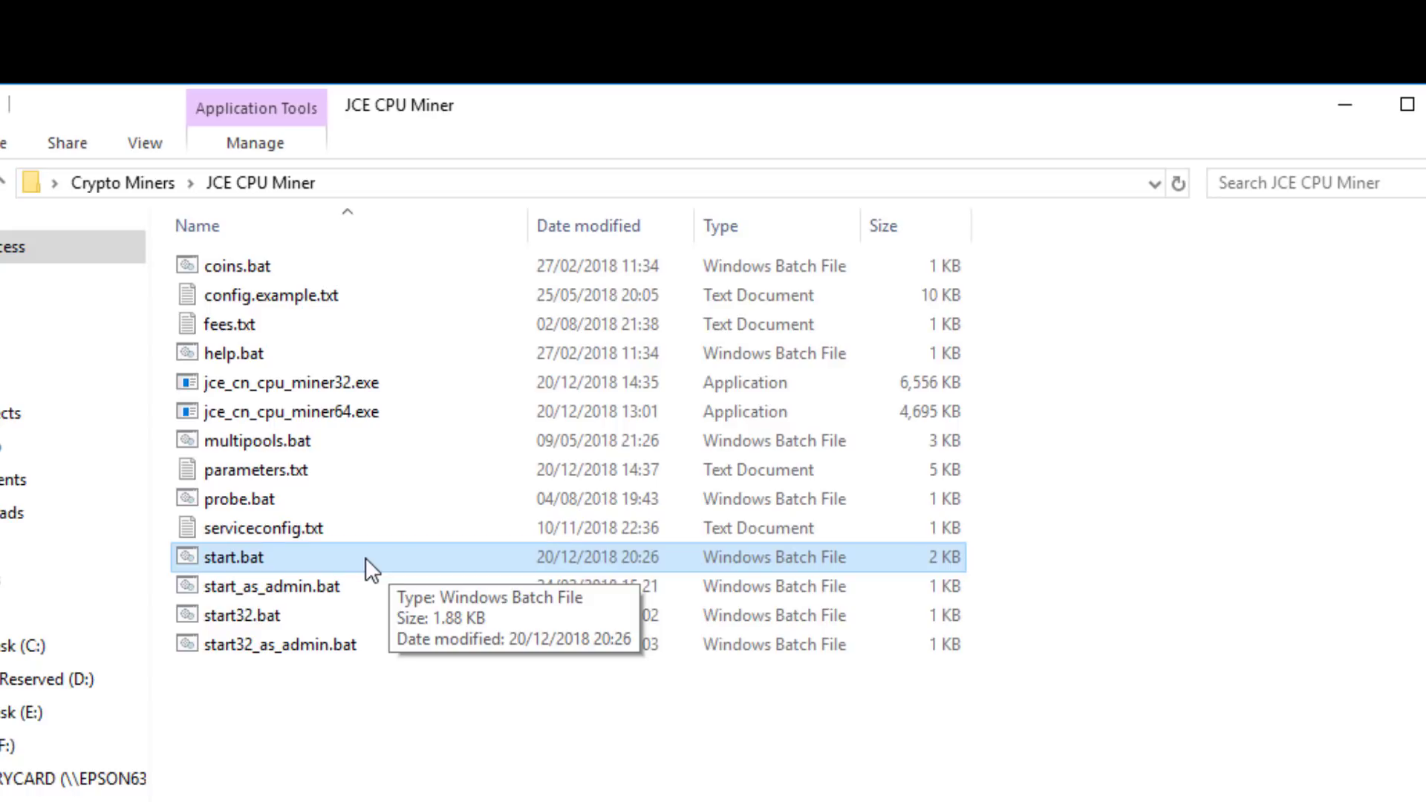
double_click(365, 557)
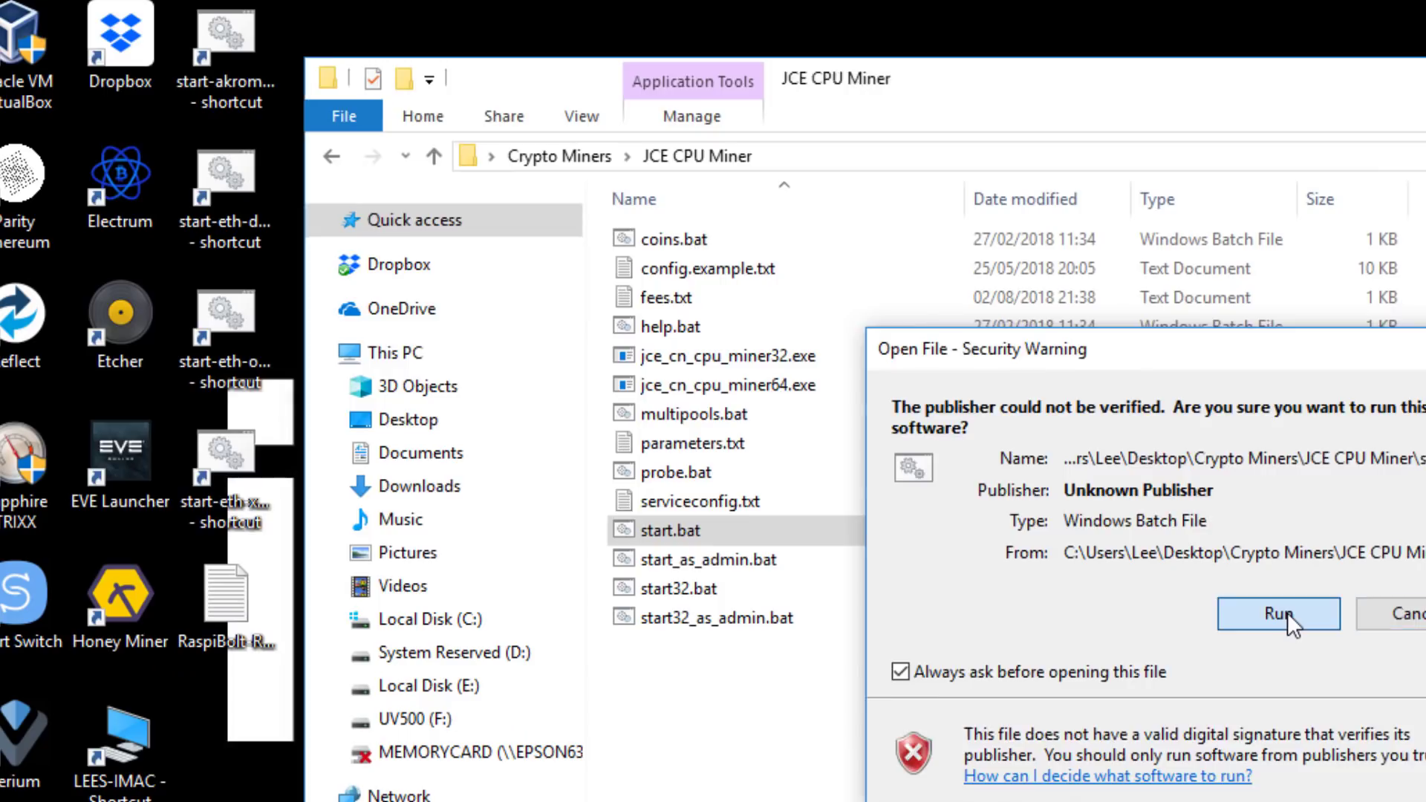
Allow the unsigned start.bat to run, let it connect to hashing.center:3333, and show per-thread hashrates
left_click(847, 641)
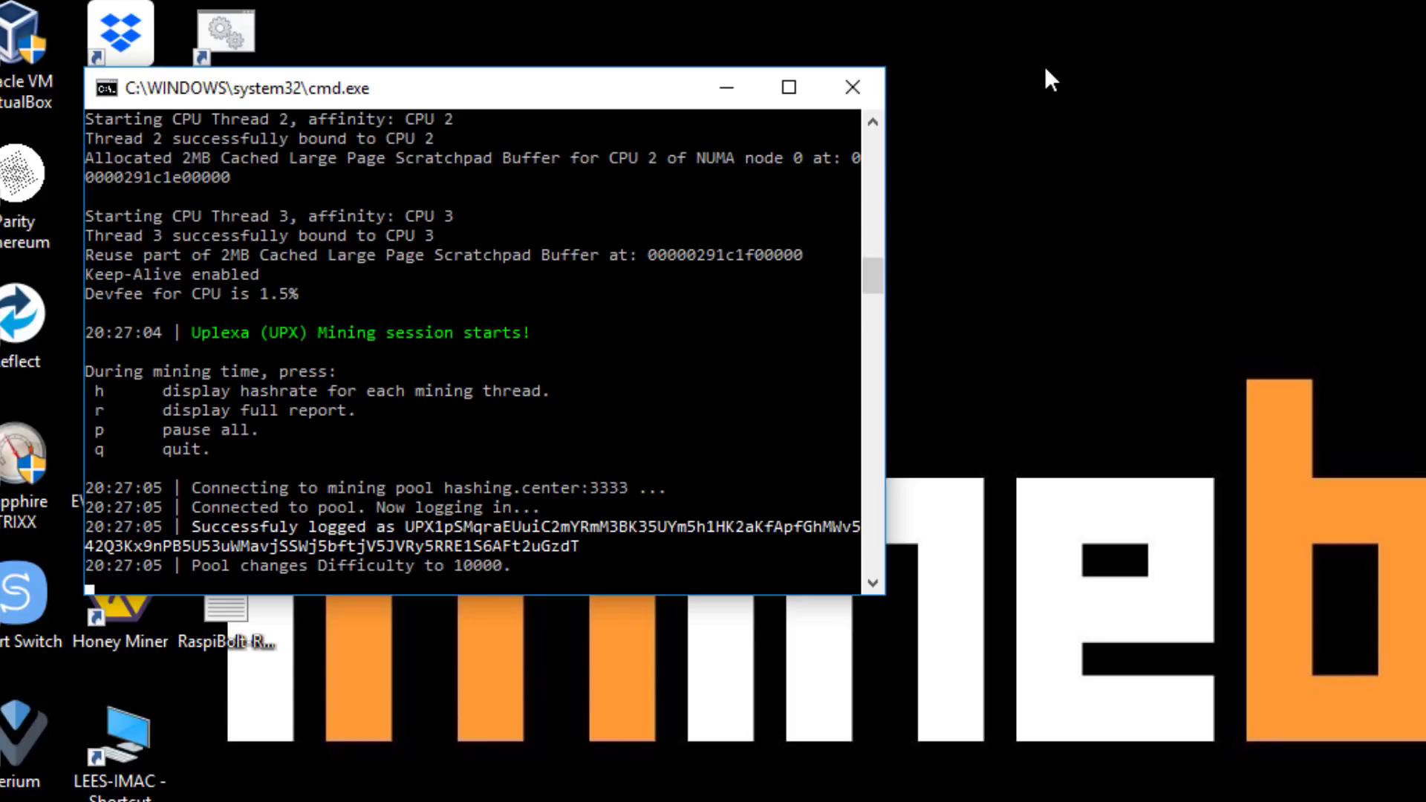
mouse_move(871, 273)
left_mouse_down()
mouse_move(876, 167)
mouse_move(861, 281)
left_mouse_up()
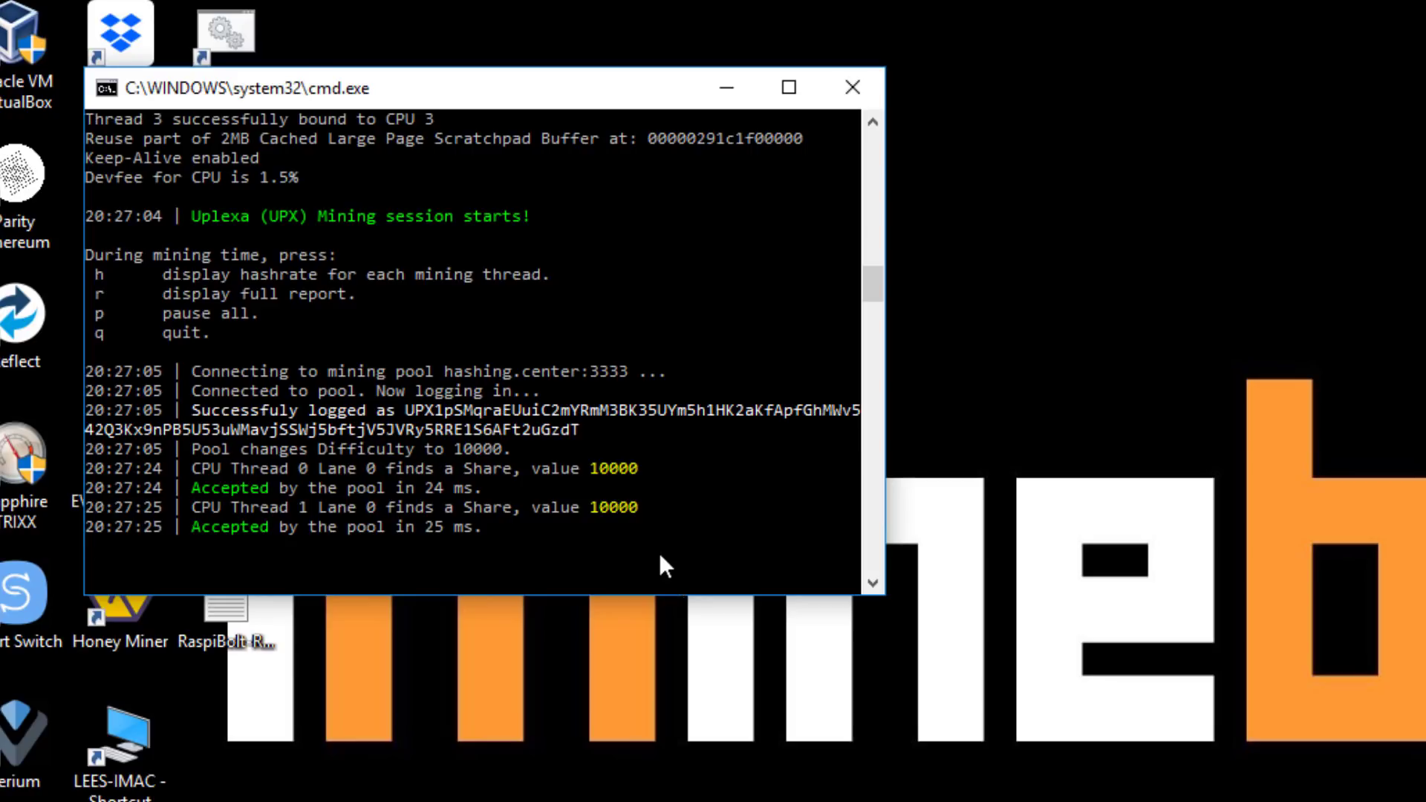
key("h")
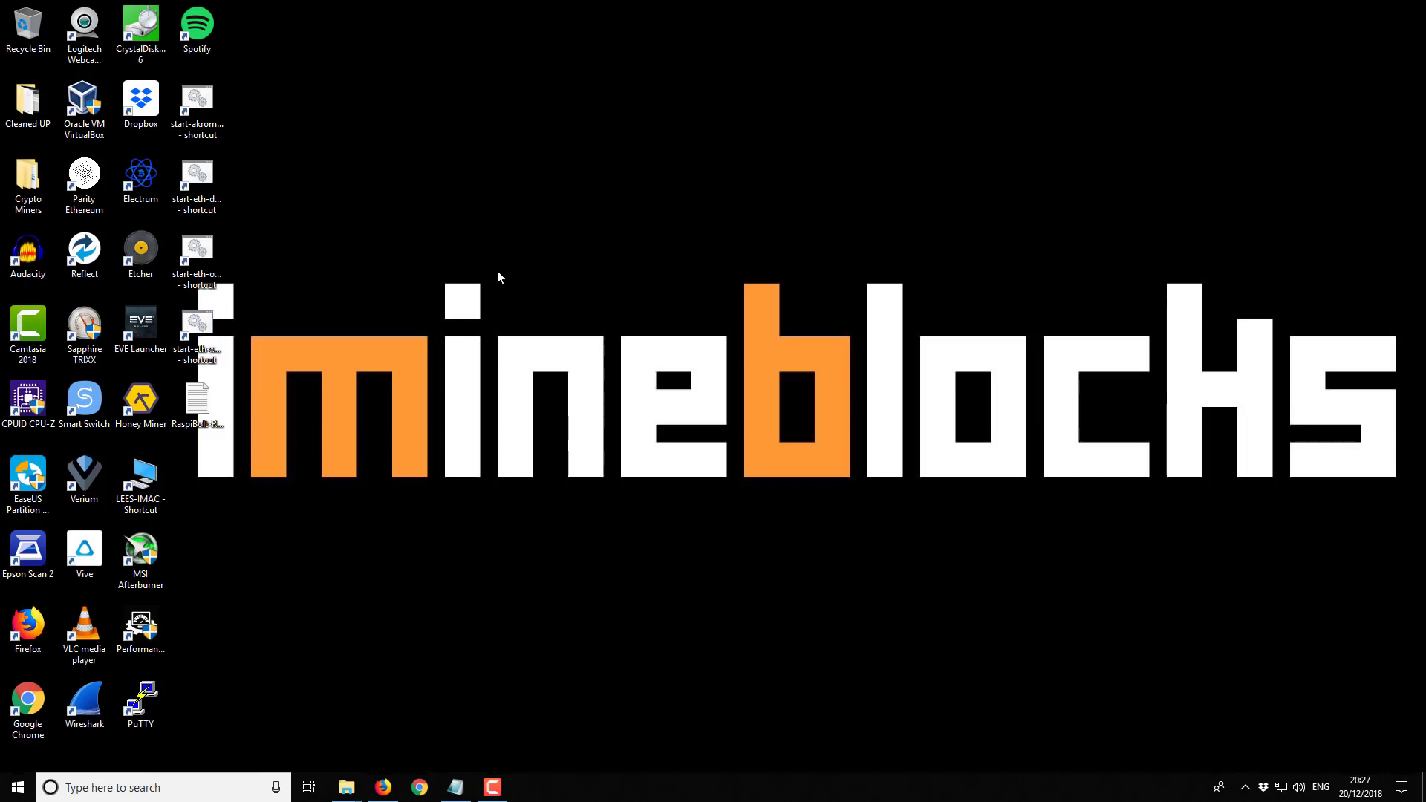
Return to Firefox on the uPlexa Mining Pool (hashing.center) tab, scrolled to the top
mouse_move(463, 787)
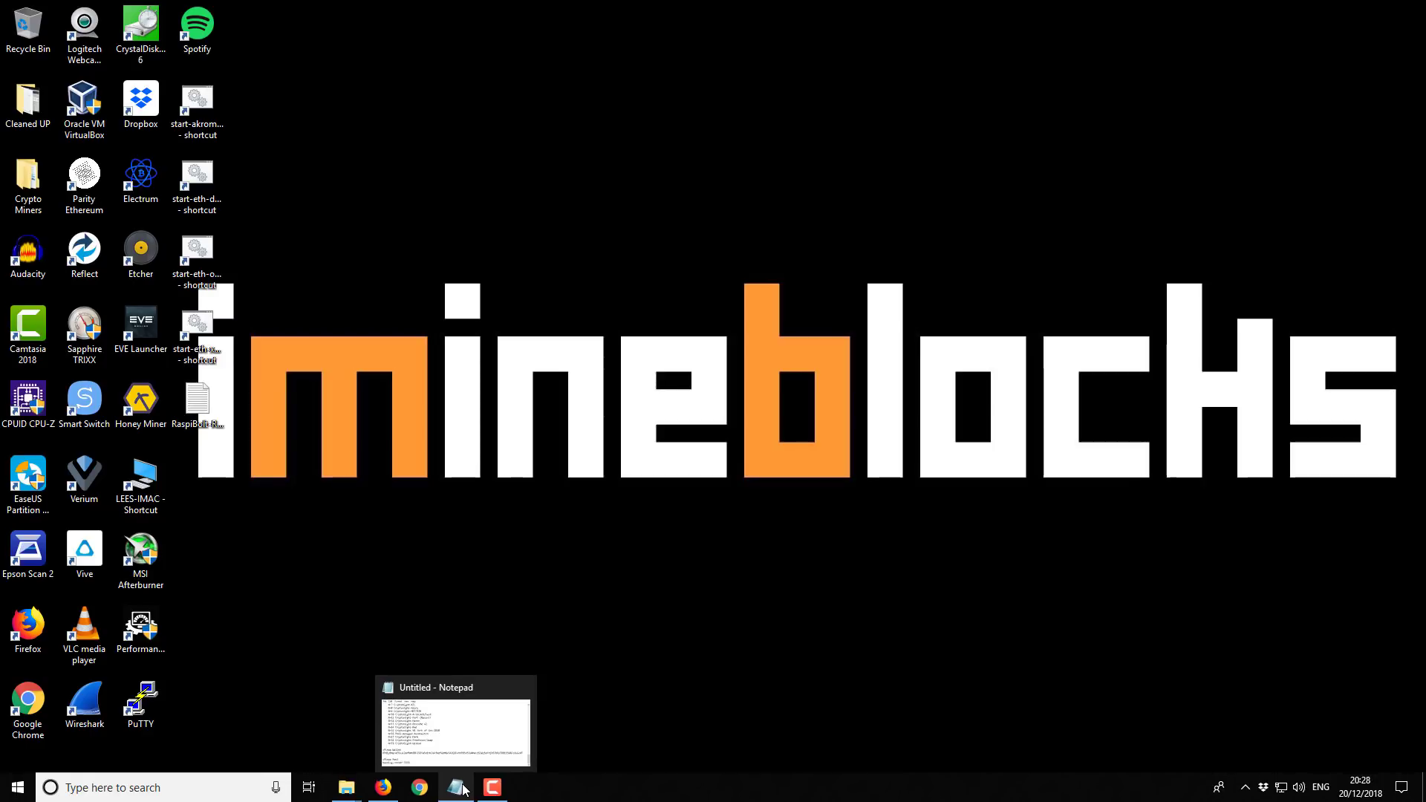
left_click(383, 787)
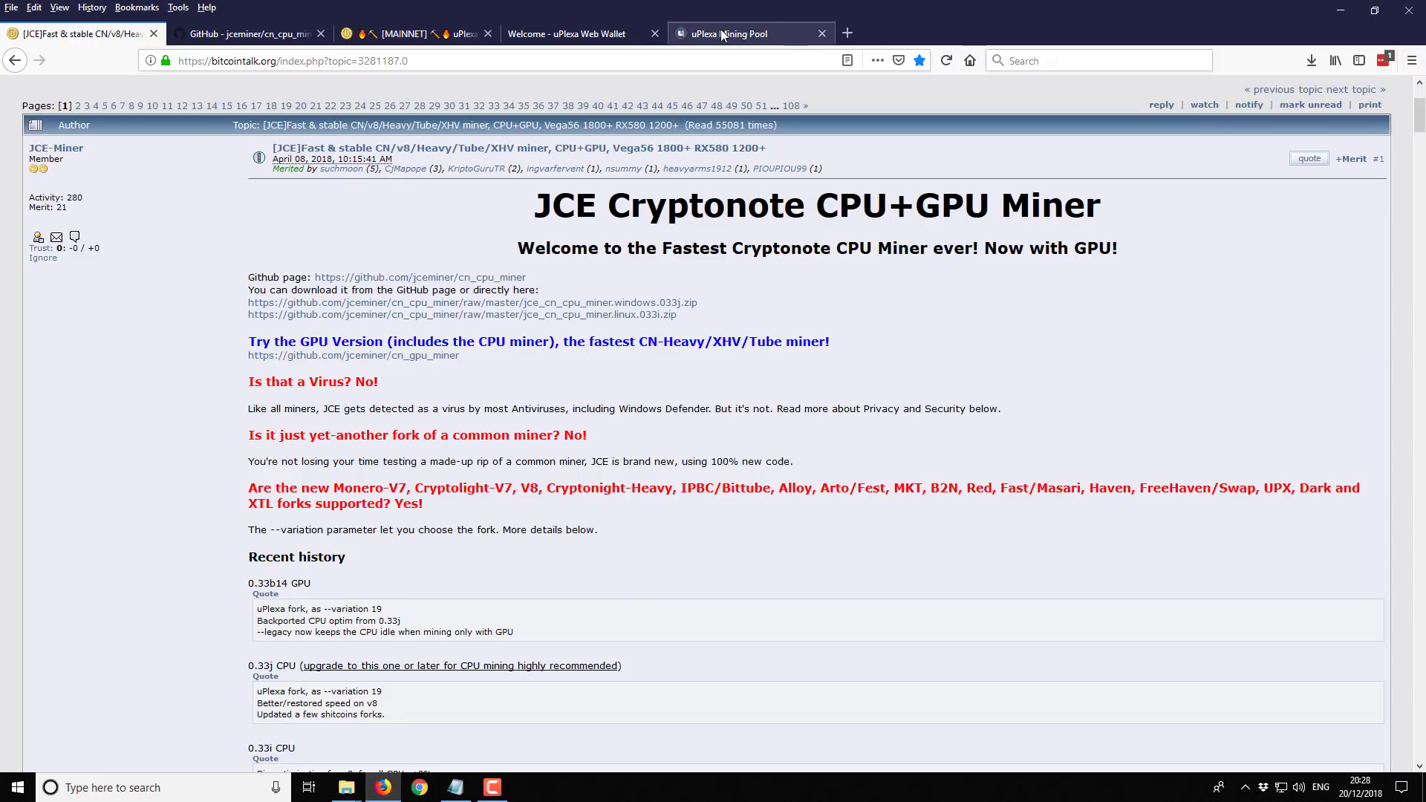
left_click(727, 35)
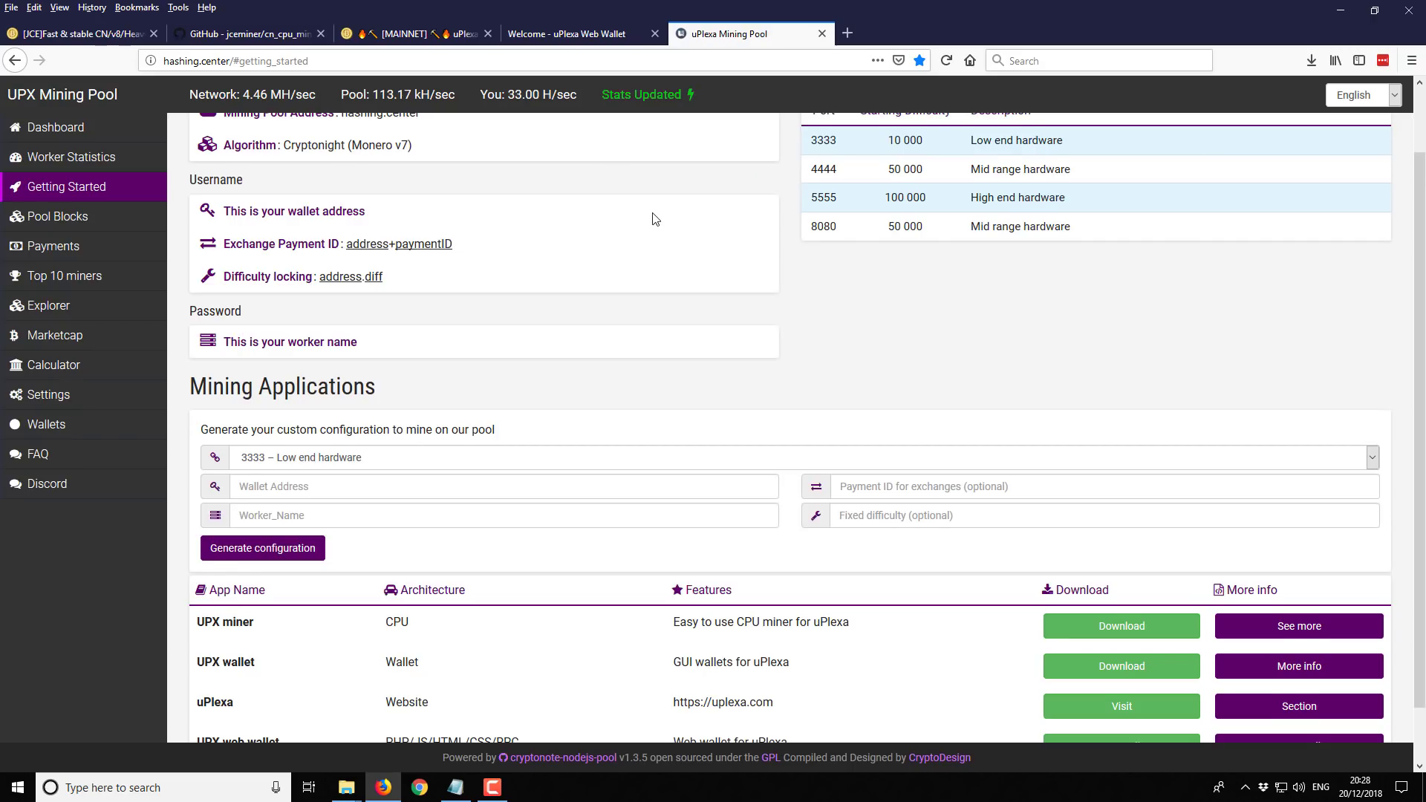
scroll(655, 214, "up", 1)
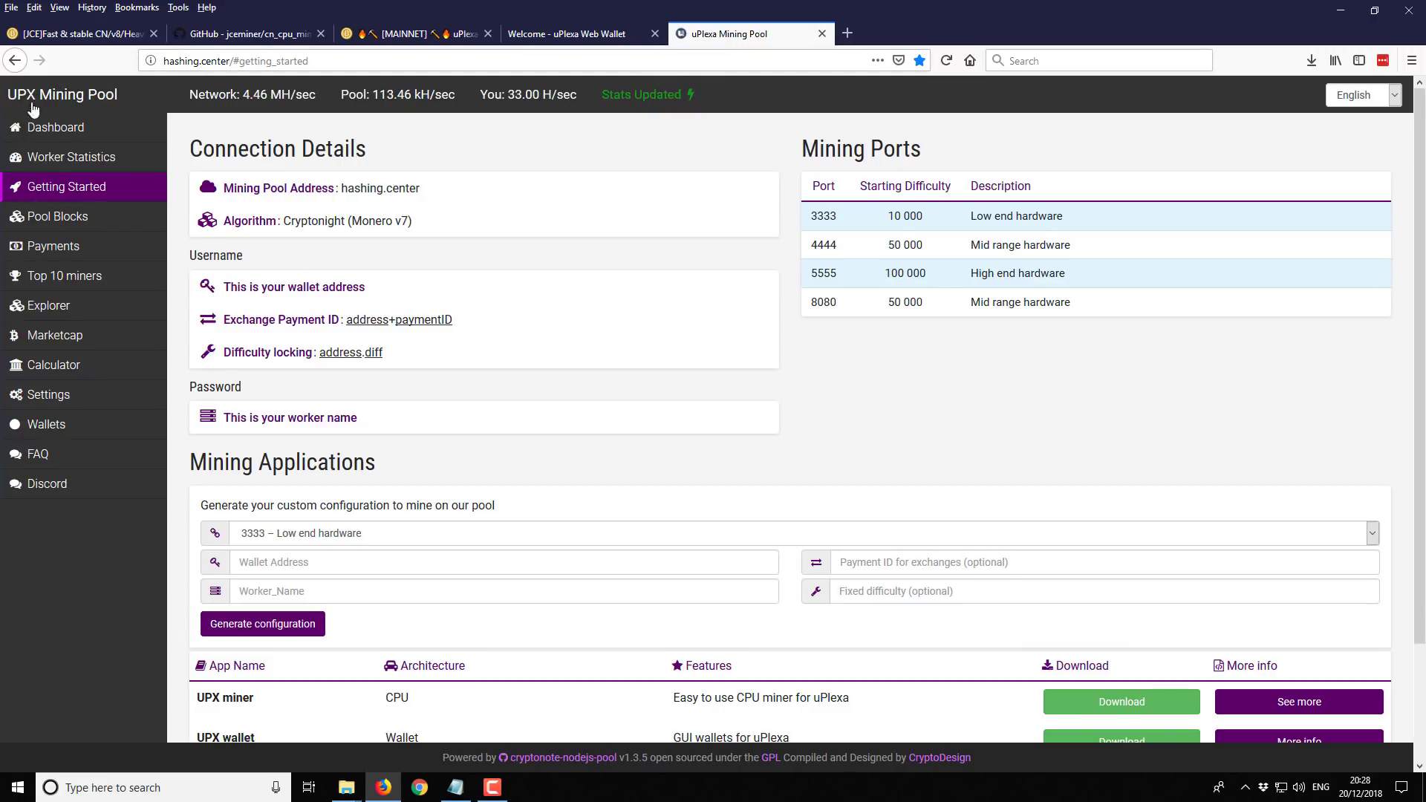
Open Worker Statistics and select the wallet address in the lookup field
left_click(55, 157)
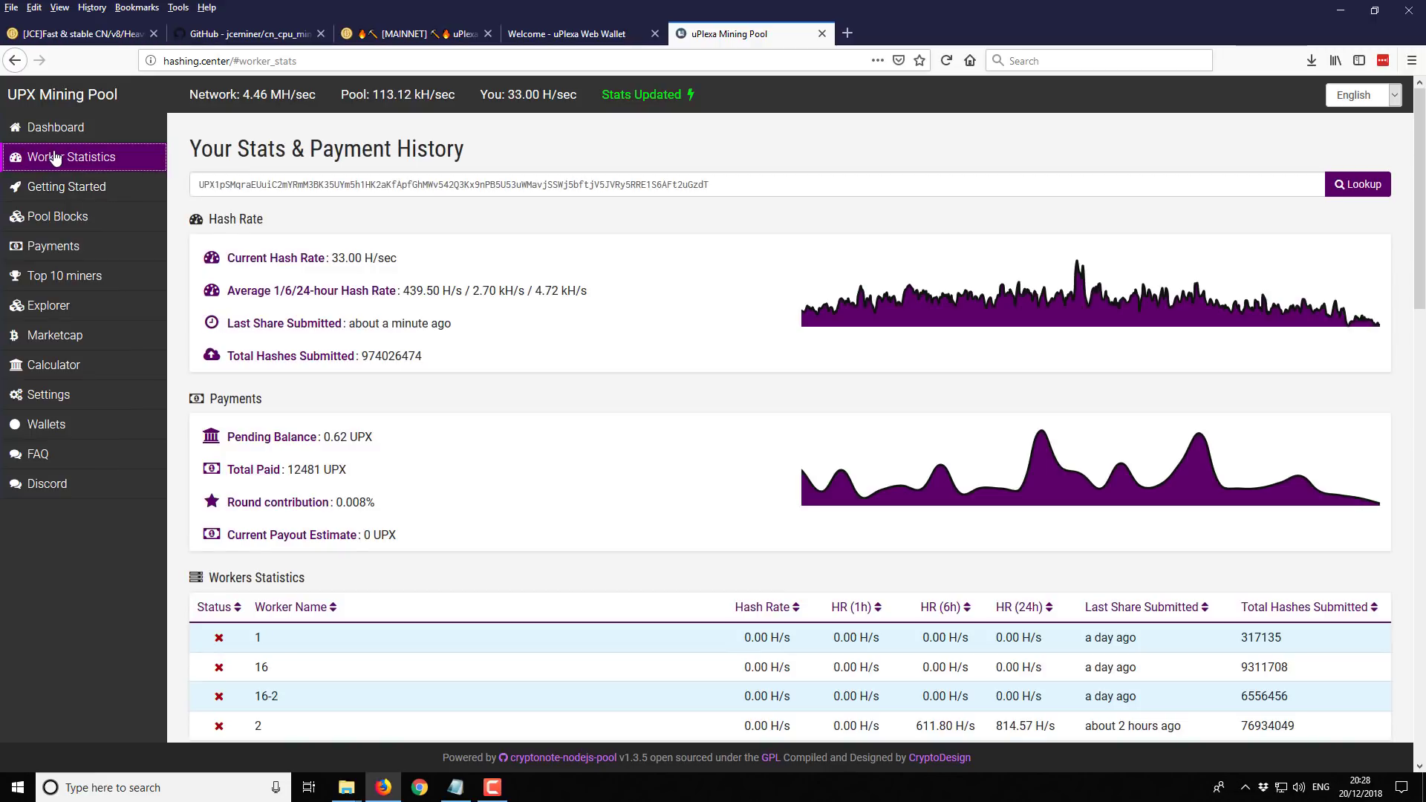
left_click(198, 183)
left_click_drag(197, 183, 733, 174)
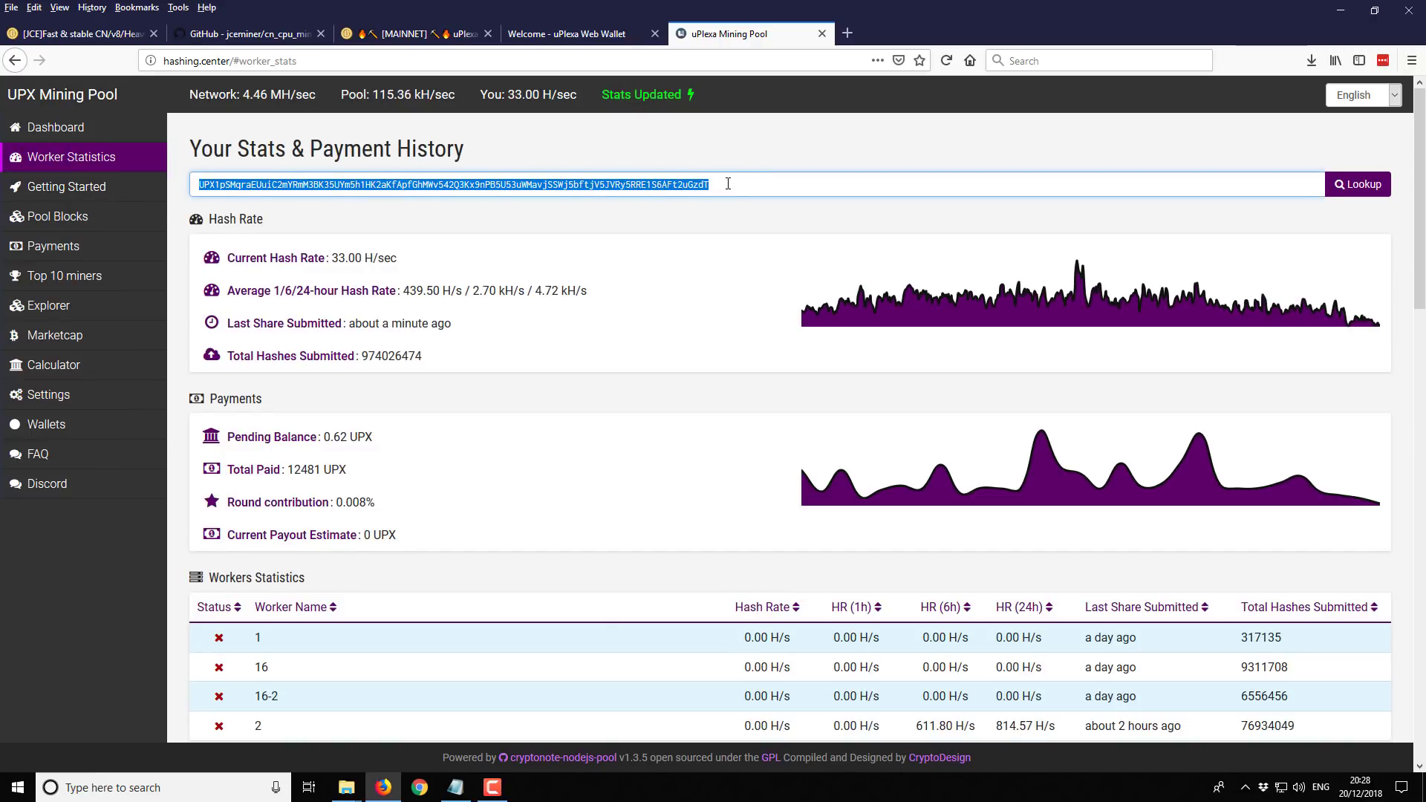
left_click(727, 184)
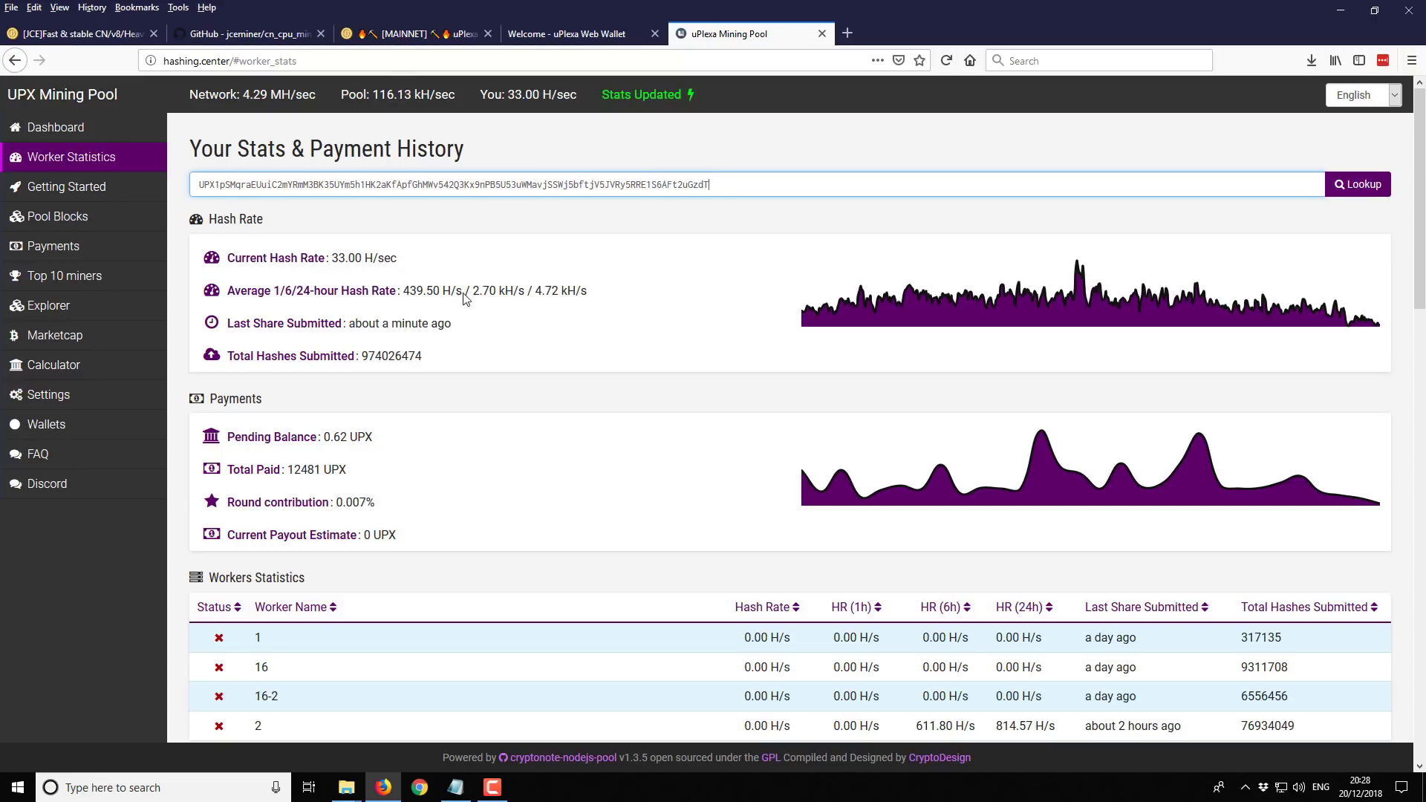
Check the Workers Statistics table for the new worker running at 33.00 H/s
scroll(539, 286, "down", 1)
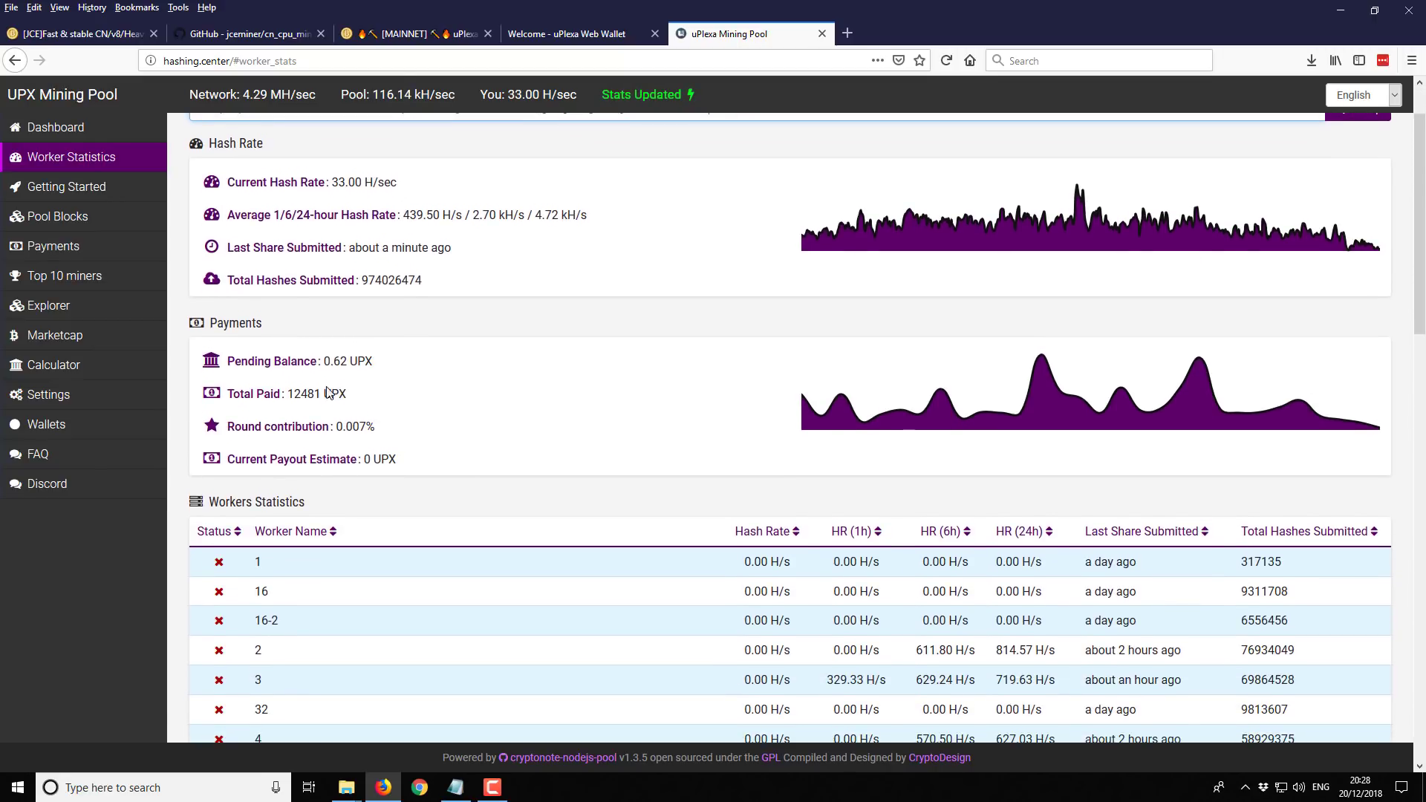
scroll(382, 408, "down", 1)
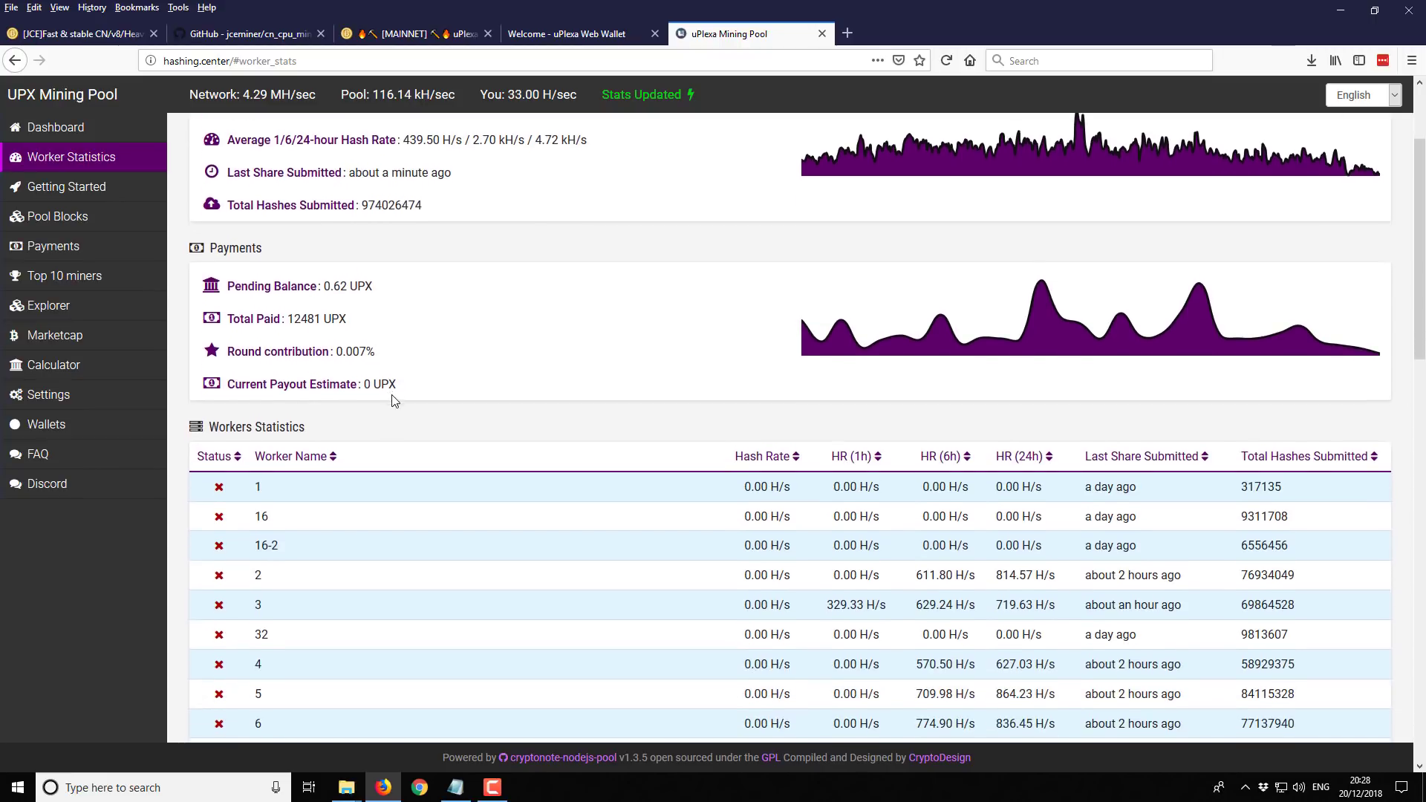
scroll(408, 345, "down", 3)
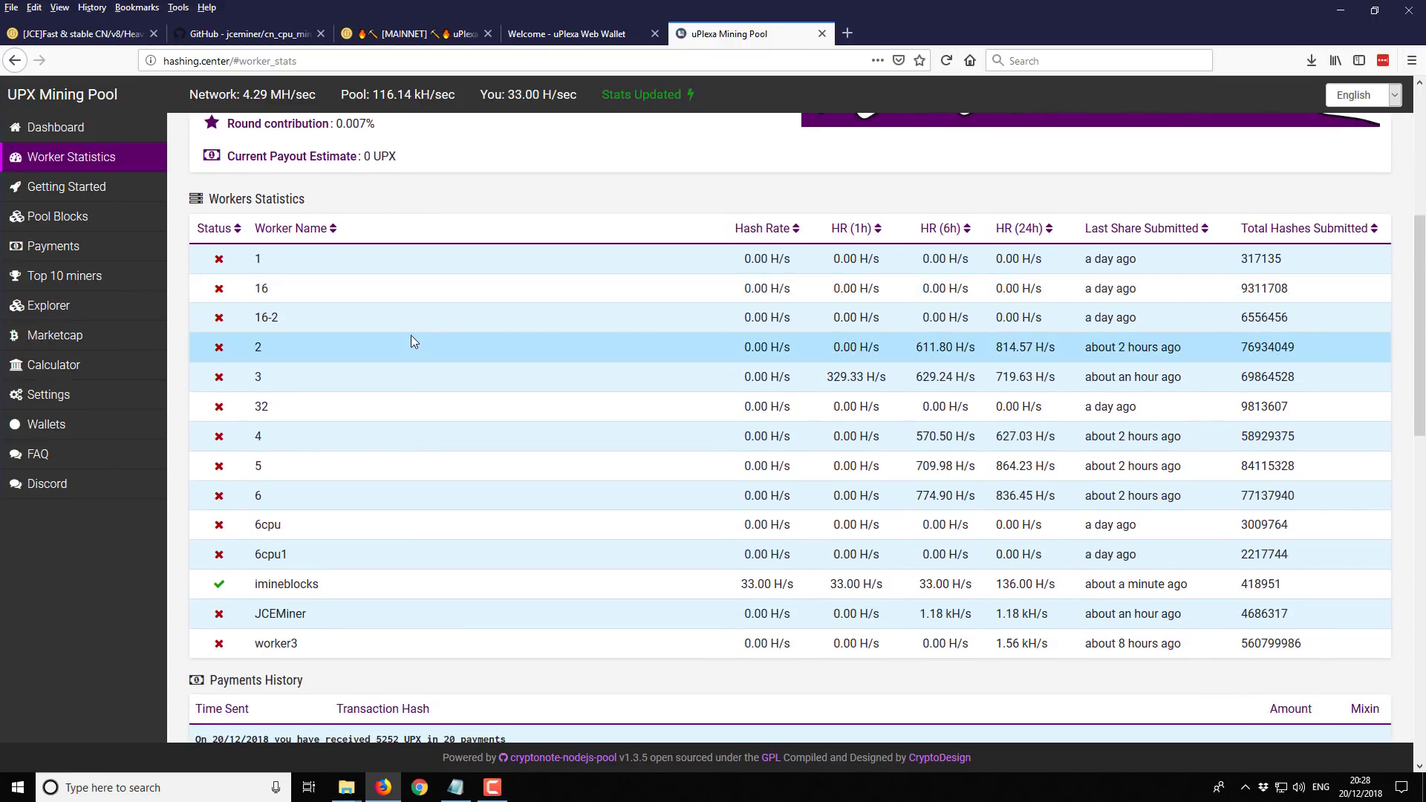
scroll(416, 335, "up", 3)
scroll(420, 340, "up", 2)
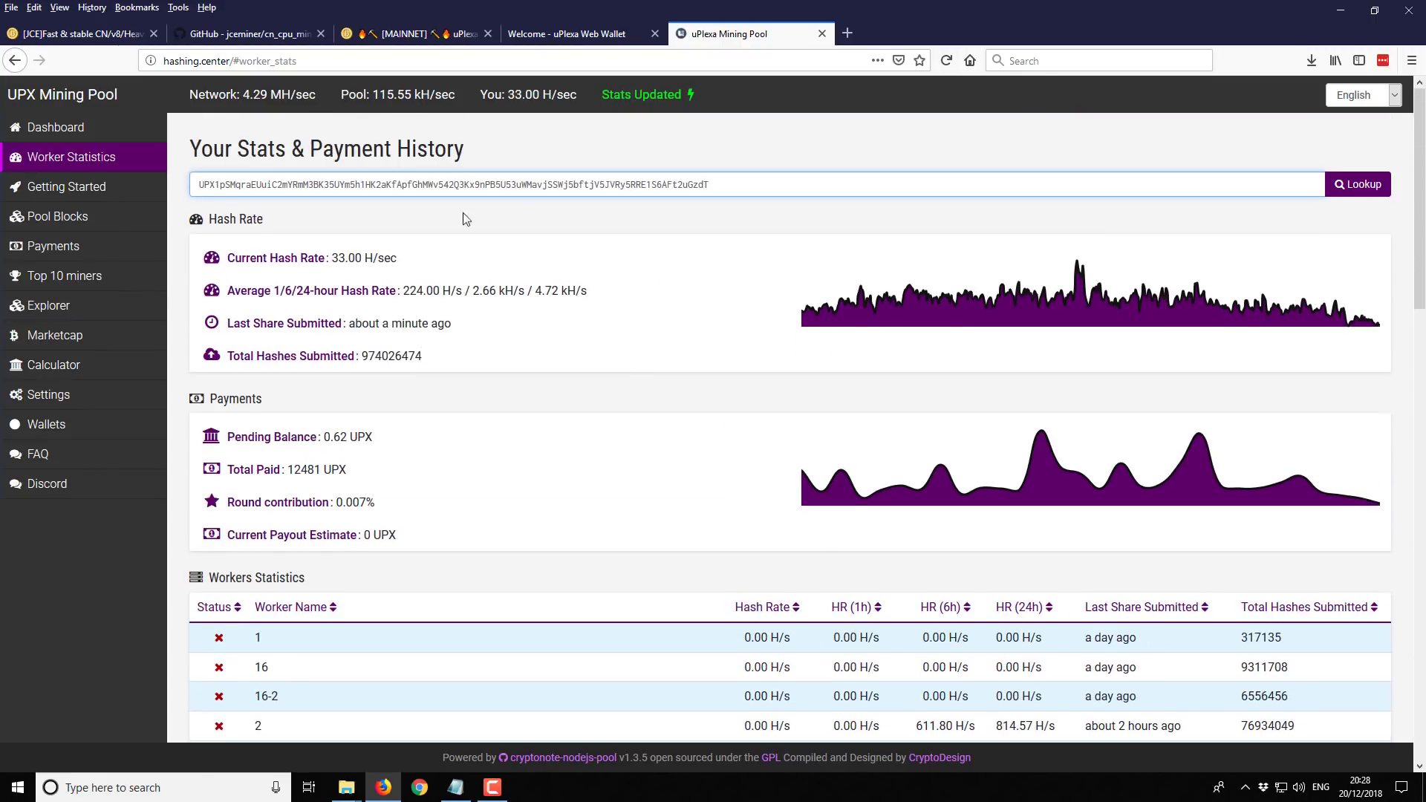